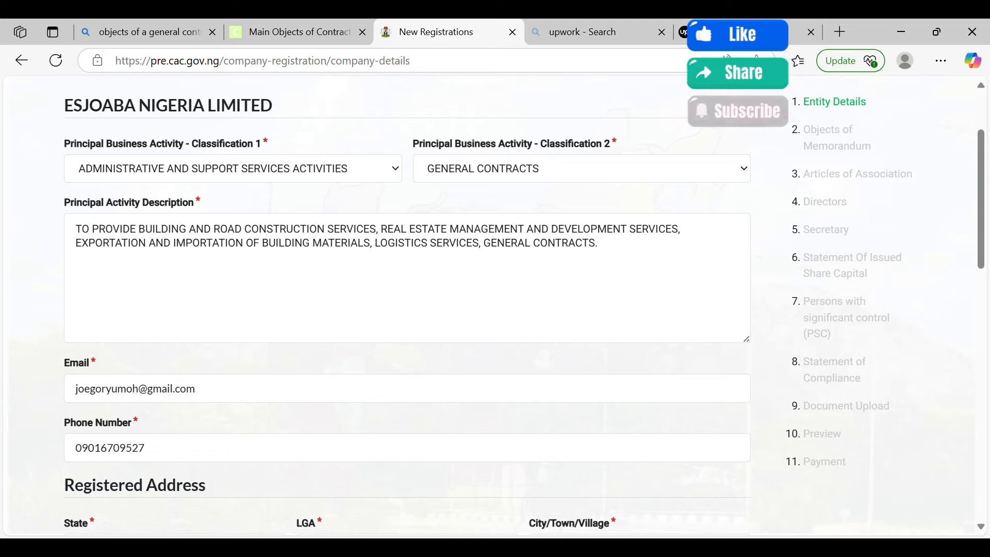
# Tick the first principal business classification and set the registered address to AKWA IBOM state, UYO LGA
pyautogui.click(233, 169)
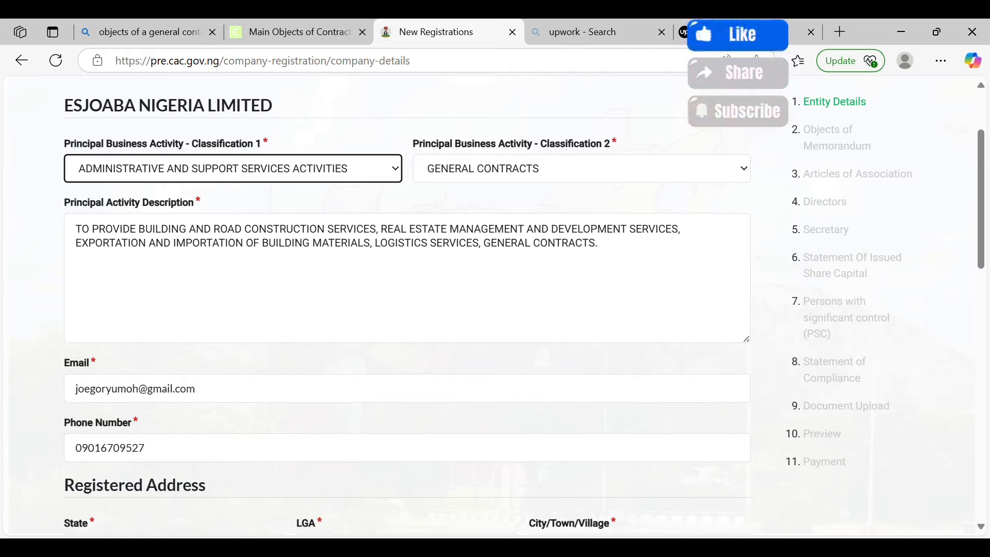
pyautogui.scroll(-4, 408, 305)
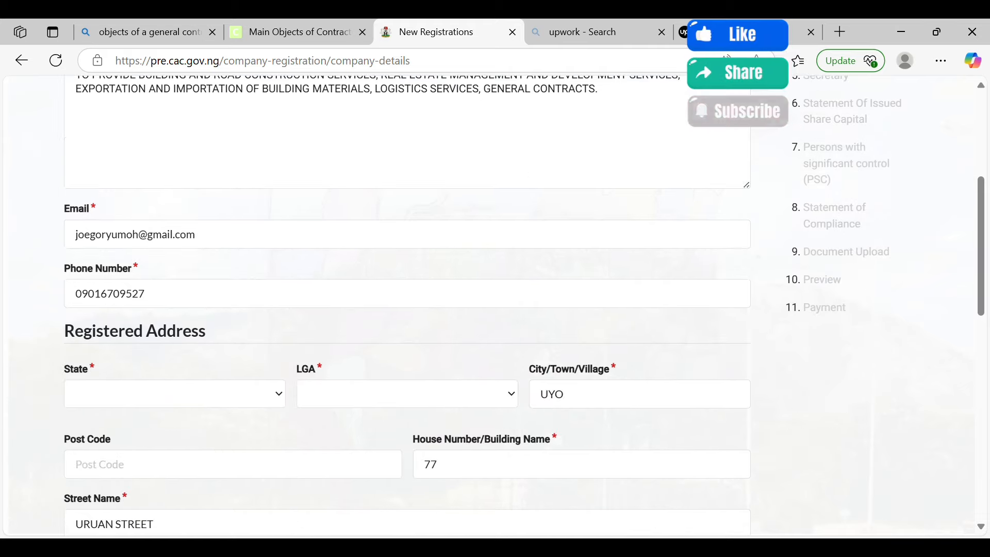
pyautogui.scroll(-2, 408, 304)
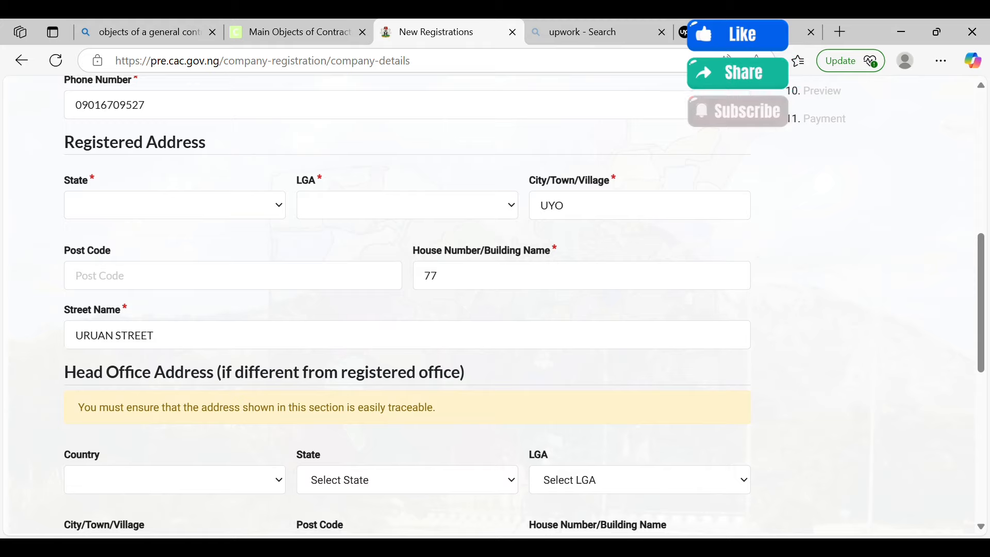
pyautogui.click(175, 205)
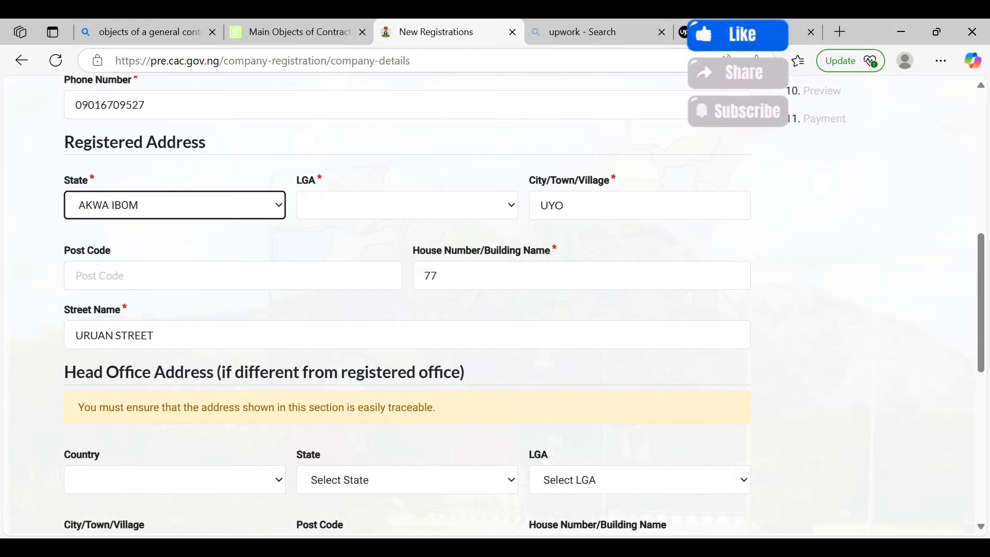
pyautogui.click(408, 206)
pyautogui.click(408, 205)
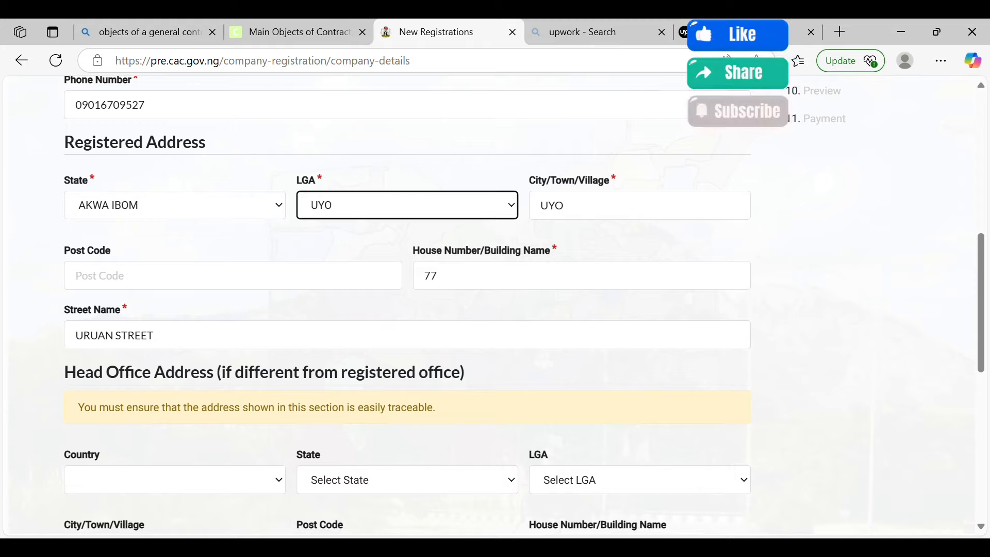
pyautogui.scroll(-2, 408, 305)
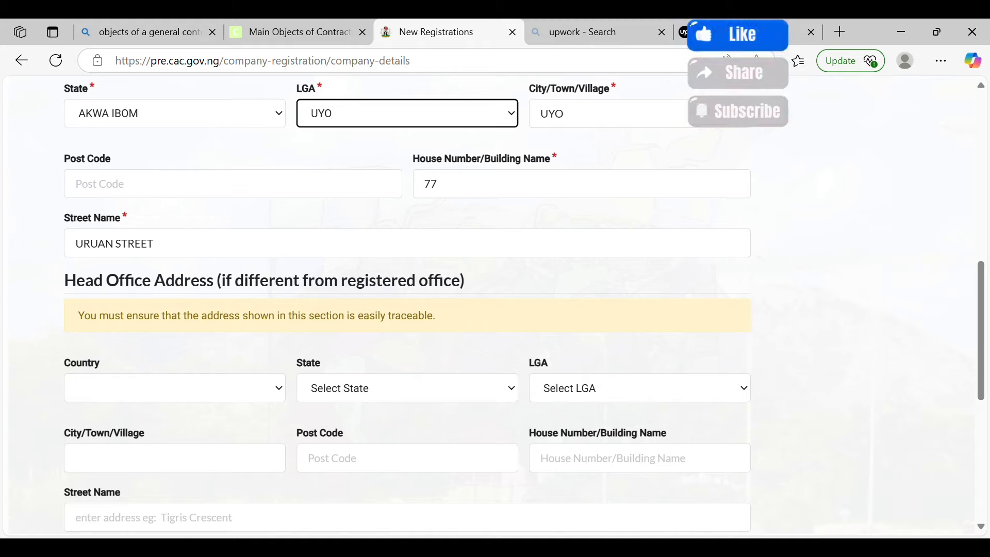
pyautogui.scroll(-7, 495, 305)
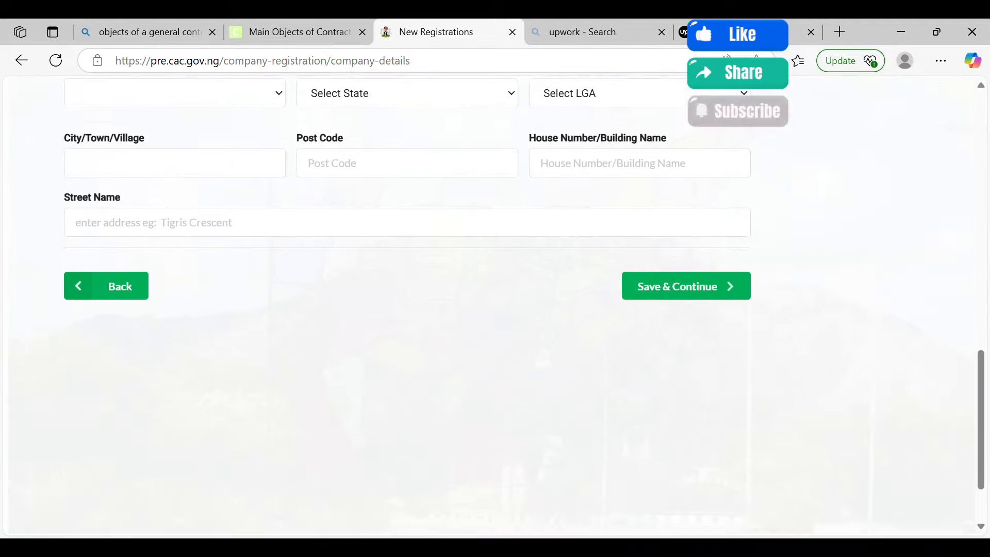
# Save the entity details and review the objects, covering real estate, hospitality, trading, logistics and contracting
pyautogui.click(681, 236)
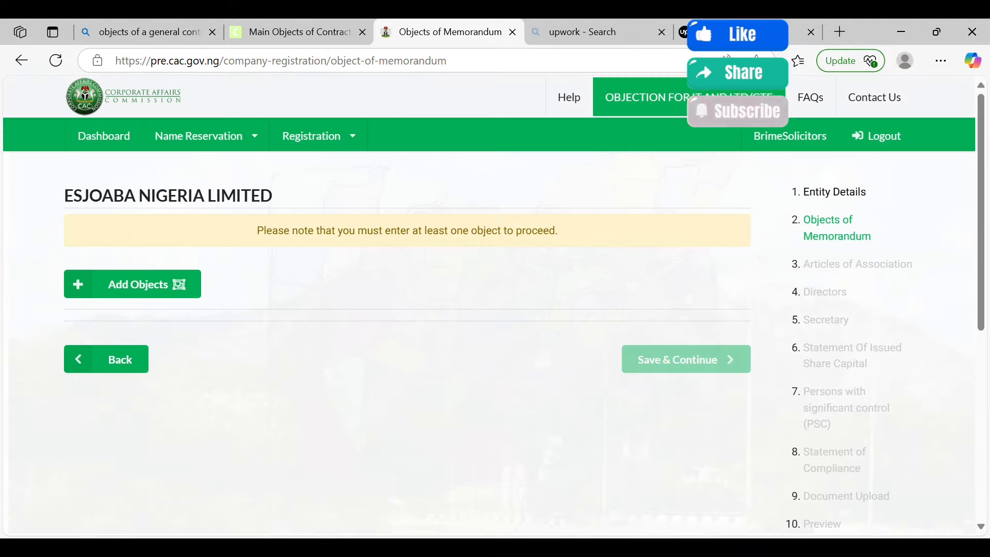
pyautogui.scroll(-3, 495, 310)
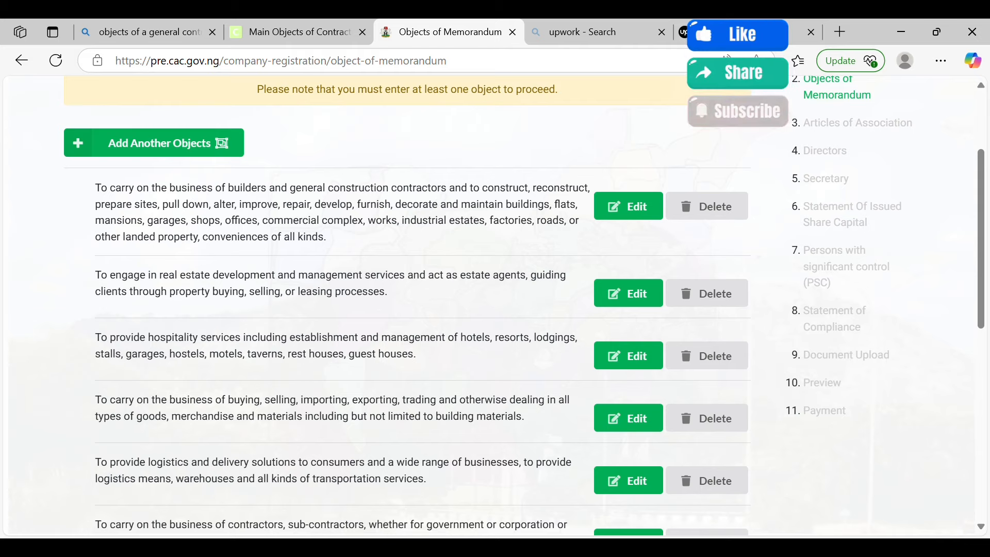
pyautogui.scroll(-2, 408, 310)
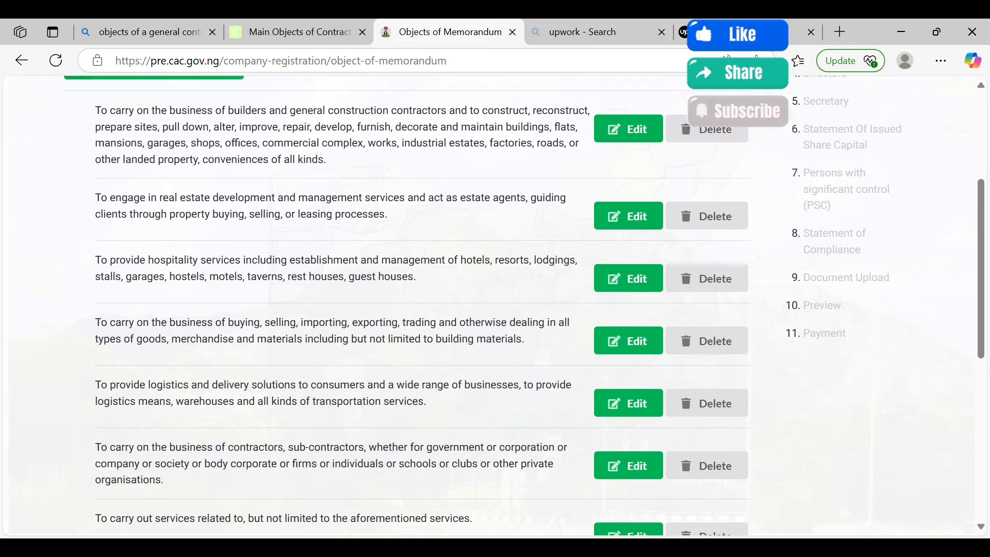
pyautogui.scroll(-1, 408, 310)
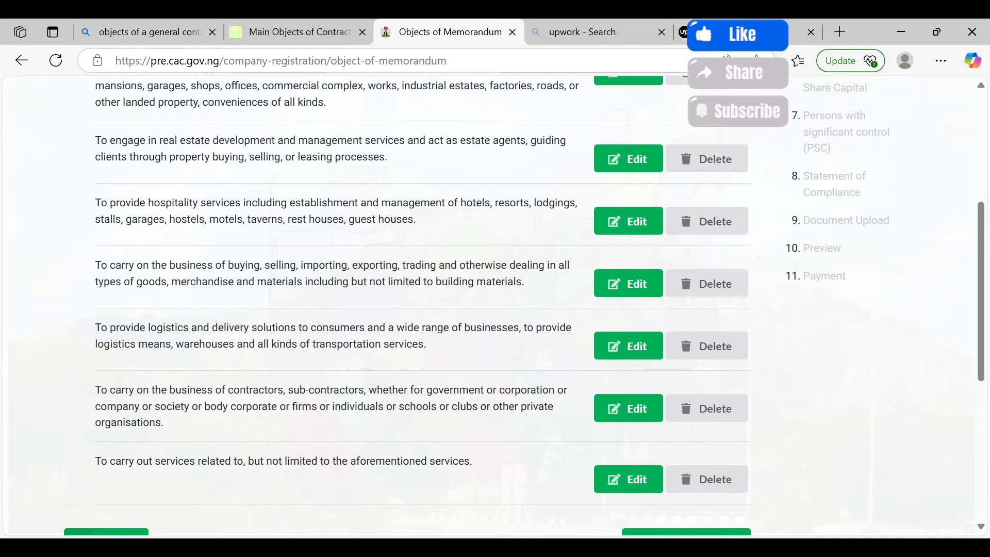
pyautogui.scroll(2, 407, 310)
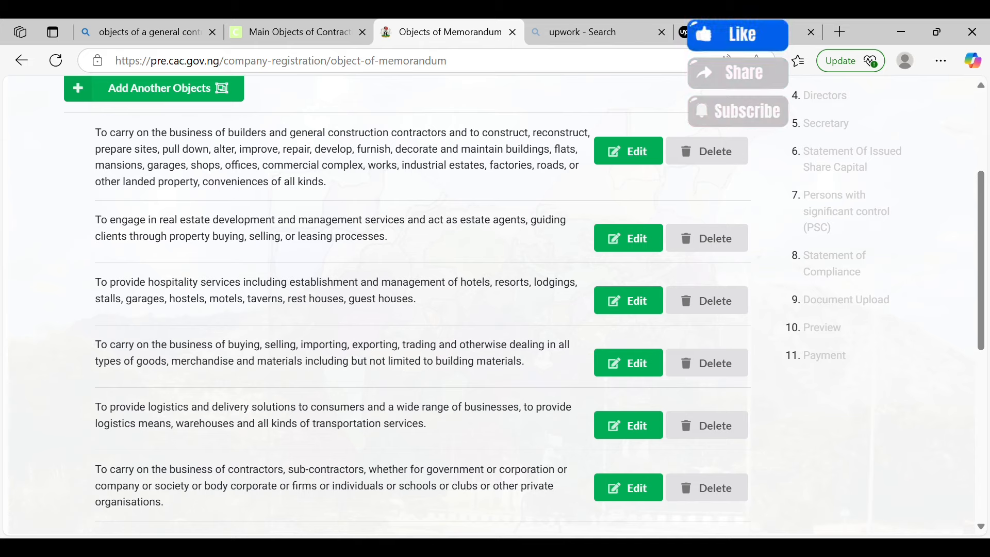
pyautogui.scroll(-2, 495, 304)
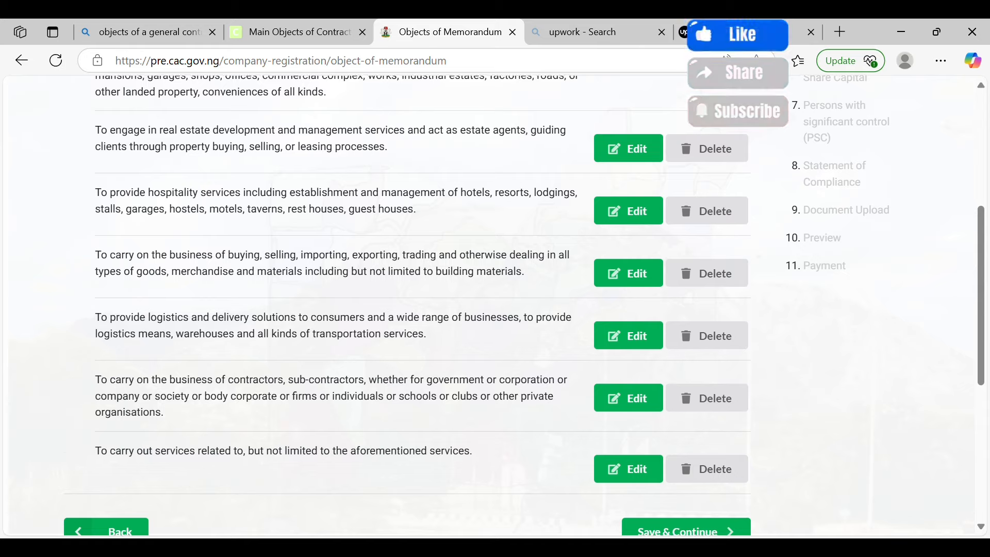
pyautogui.scroll(-1, 496, 304)
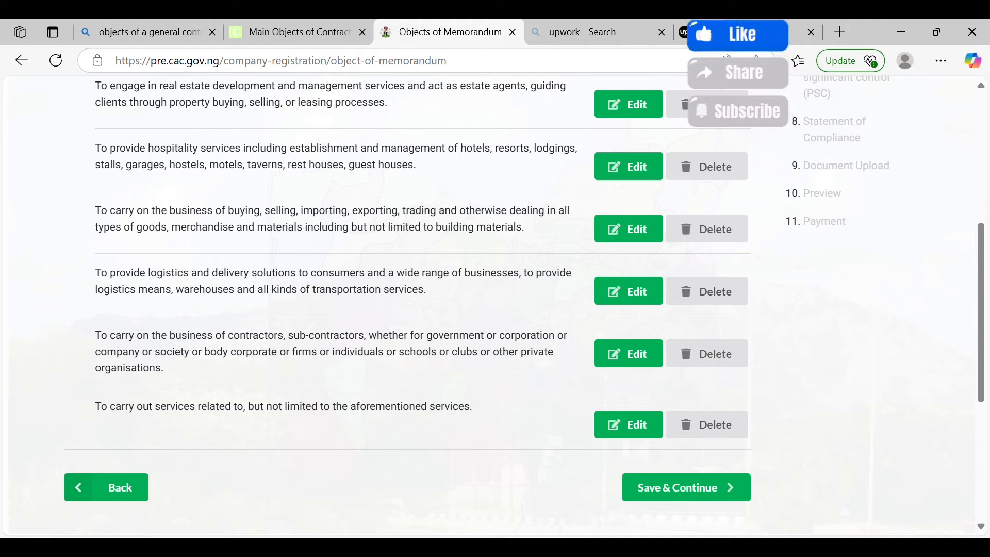
# Save the objects of memorandum and read through the Articles of Association page
pyautogui.click(686, 488)
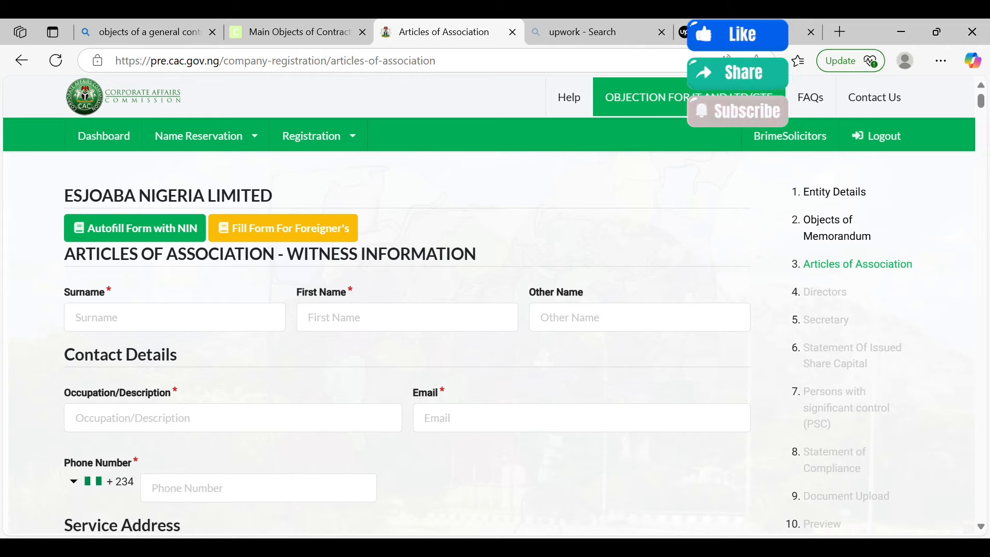
pyautogui.scroll(-9, 408, 304)
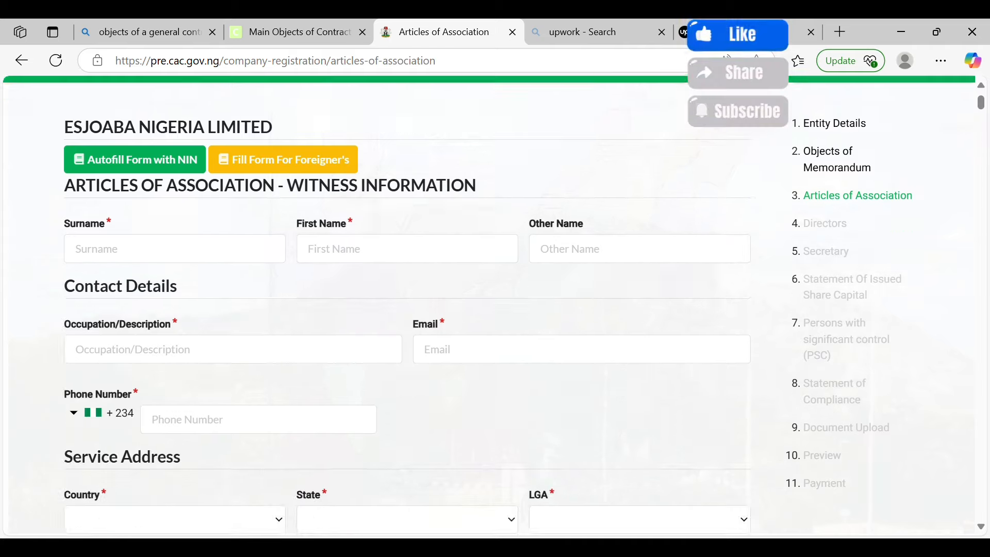
pyautogui.scroll(-4, 407, 304)
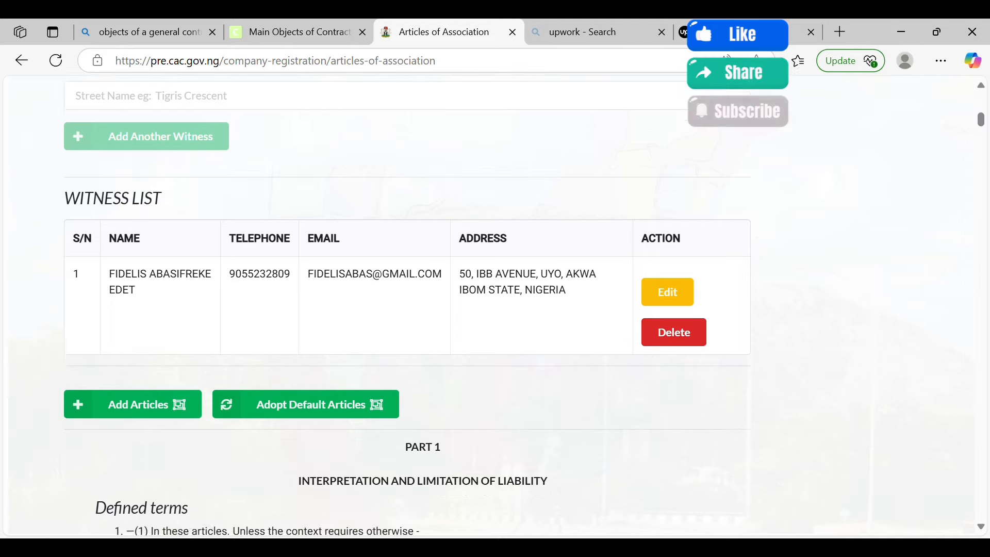
pyautogui.scroll(-2, 408, 305)
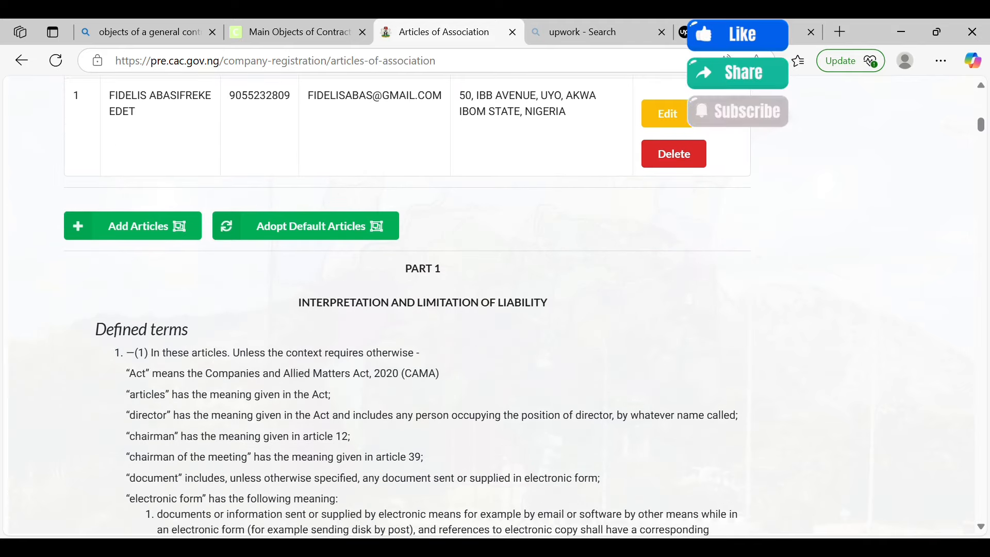
pyautogui.scroll(-2, 407, 303)
pyautogui.scroll(-6, 408, 305)
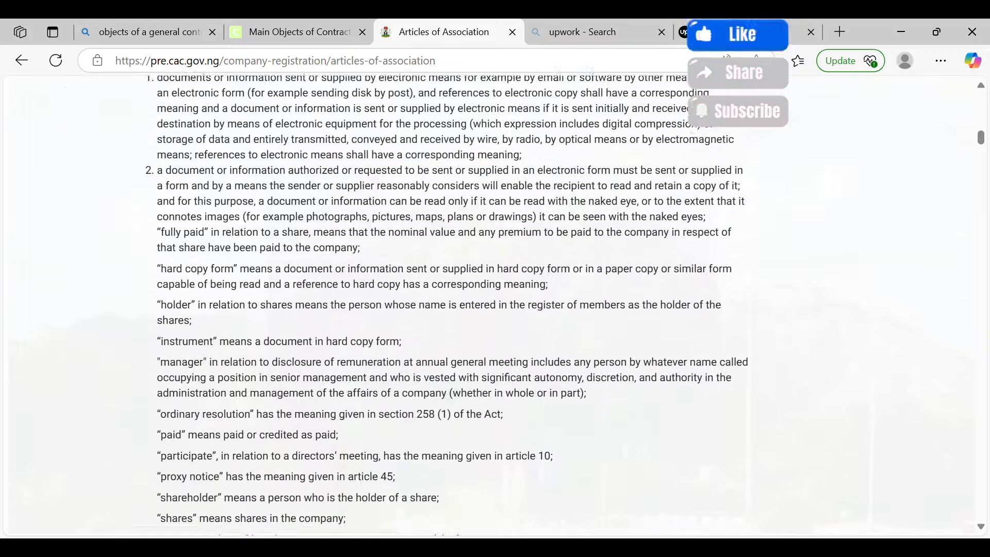
pyautogui.scroll(-15, 408, 305)
pyautogui.scroll(15, 428, 304)
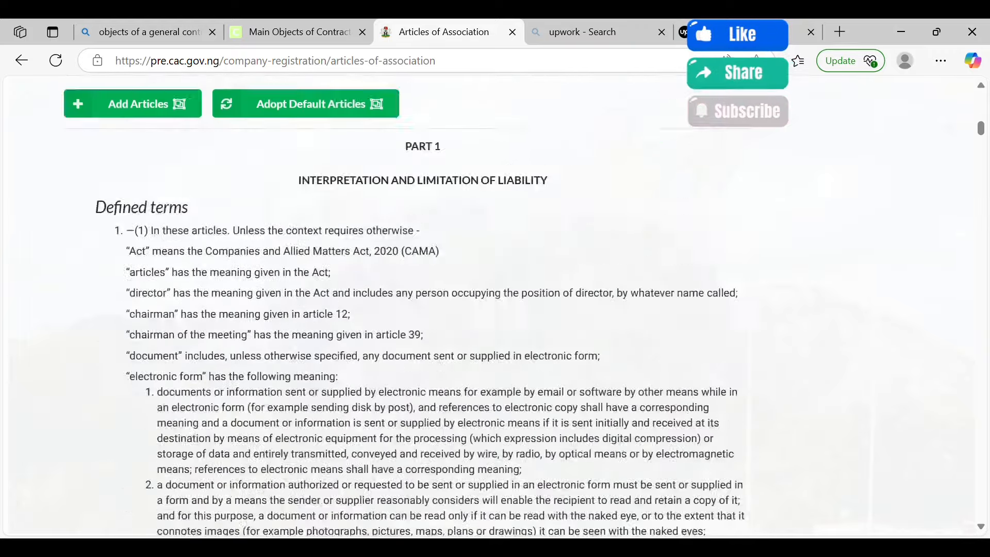
pyautogui.scroll(-4, 428, 305)
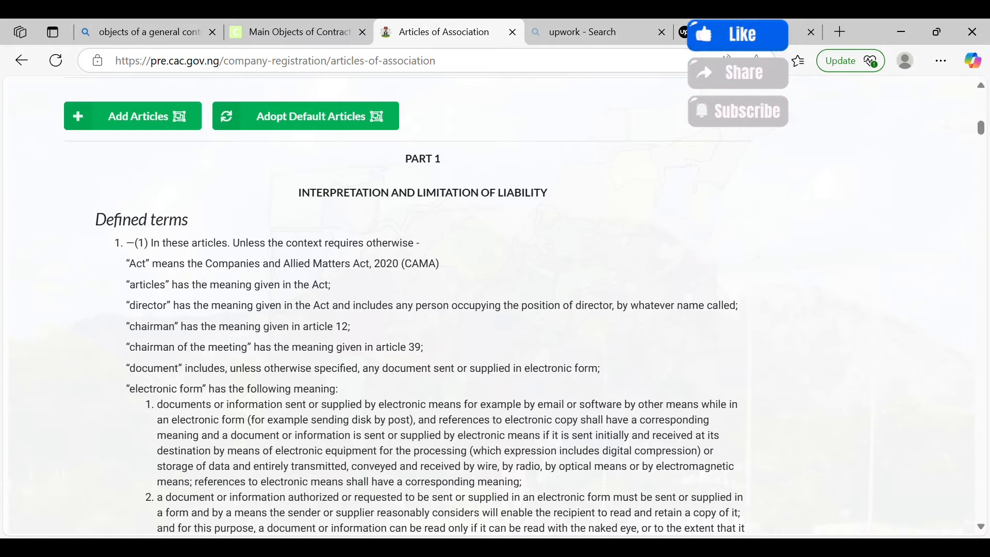
# Save the Articles of Association and continue to the Directors step
pyautogui.scroll(-20, 429, 309)
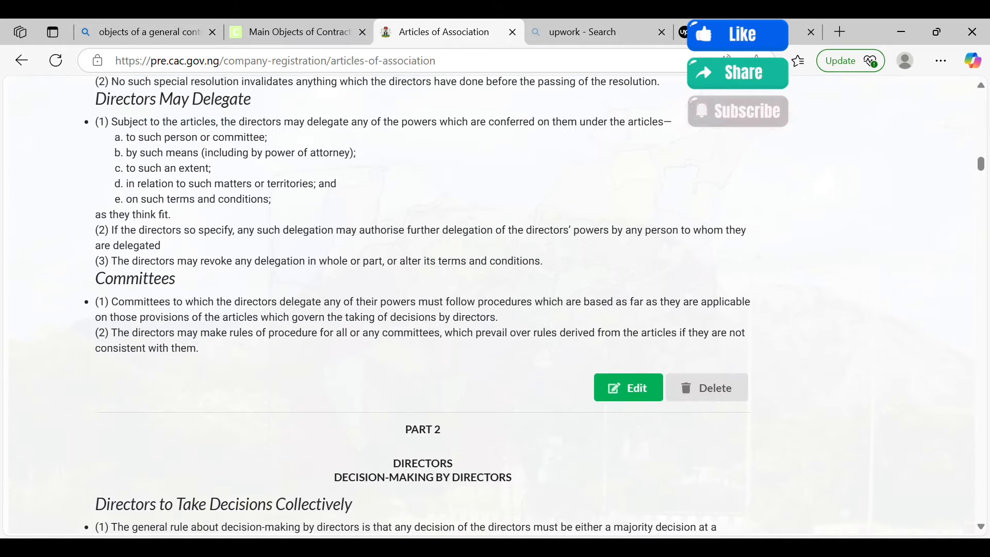
pyautogui.scroll(-20, 427, 309)
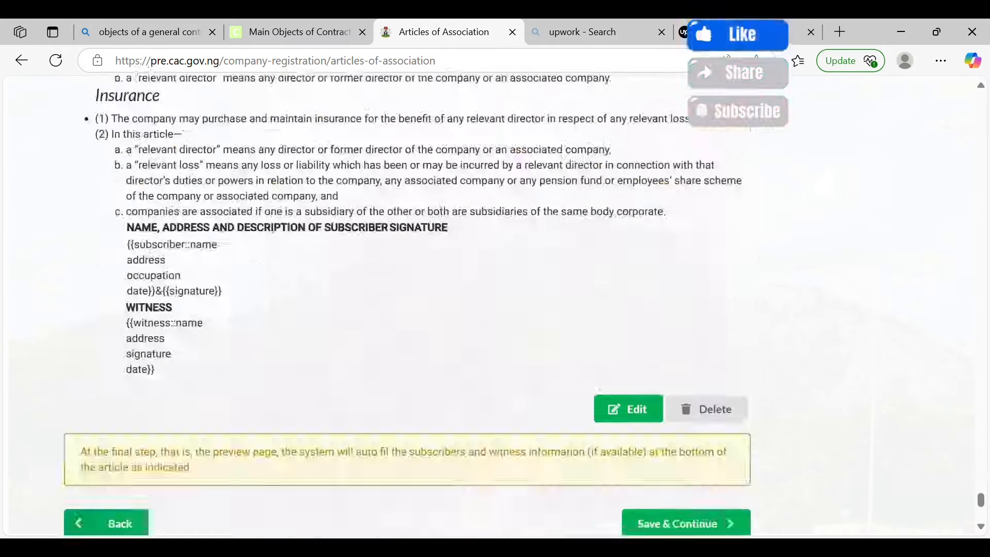
pyautogui.scroll(7, 428, 310)
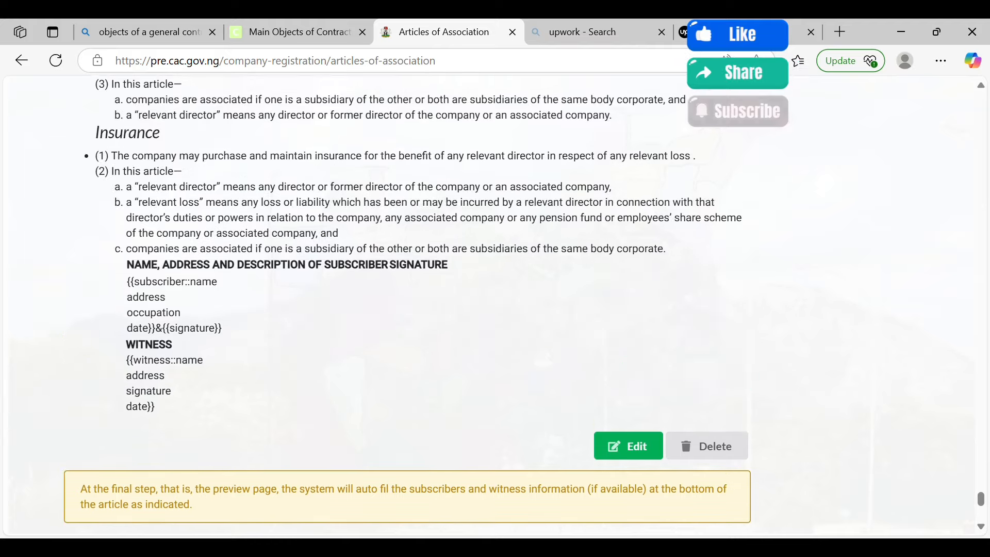
pyautogui.scroll(-2, 428, 309)
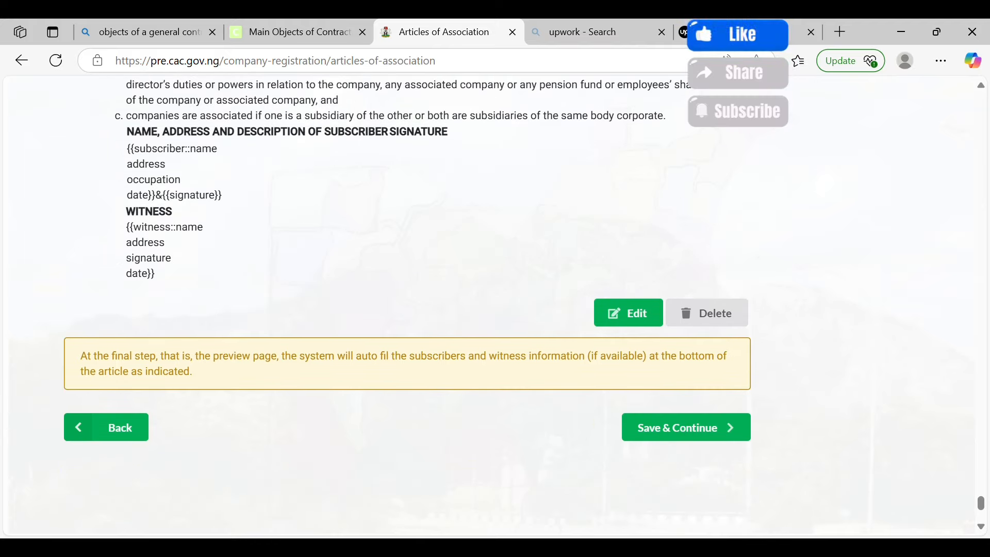
pyautogui.click(687, 428)
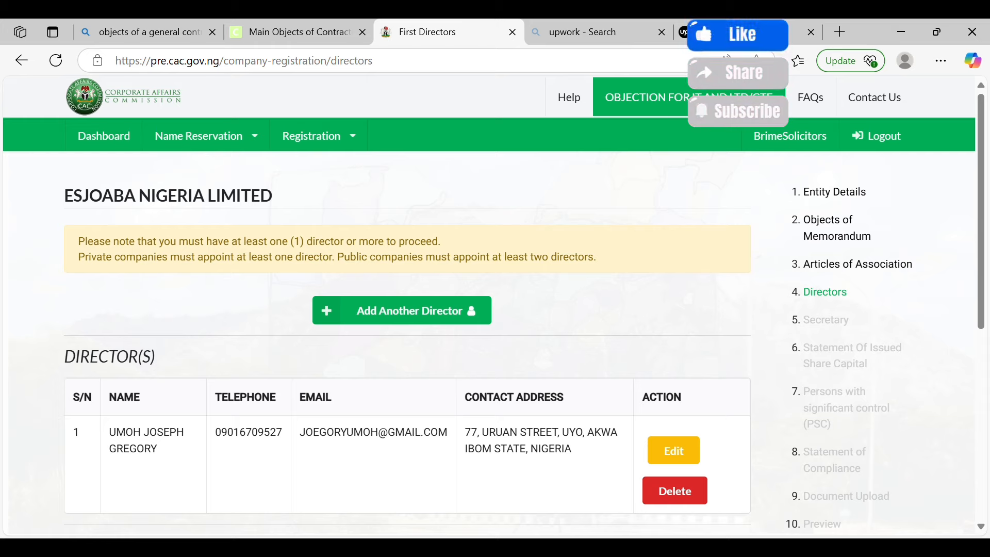
# Scroll past the single director entry on the Directors page
pyautogui.scroll(-3, 407, 310)
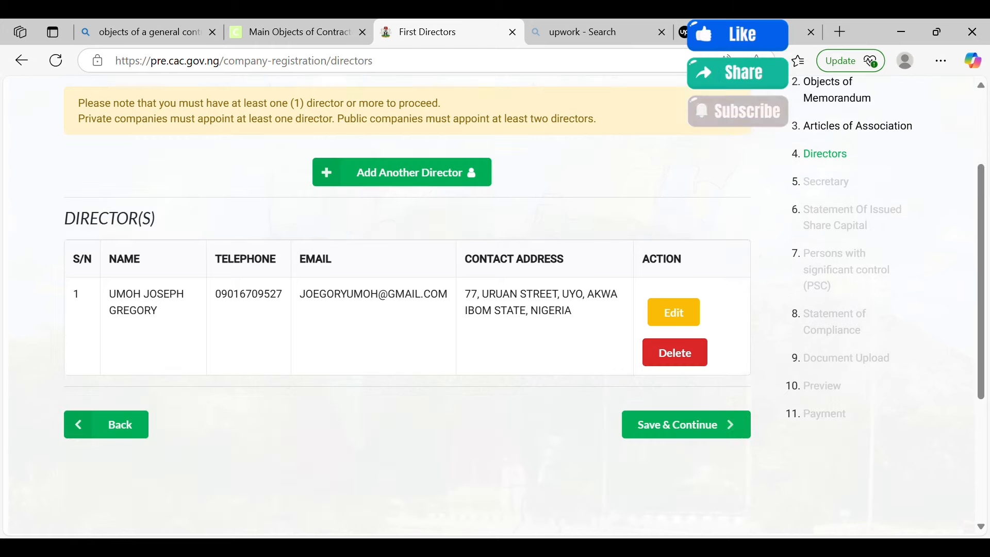
# Save the Directors step and review the one individual secretary listed
pyautogui.click(685, 396)
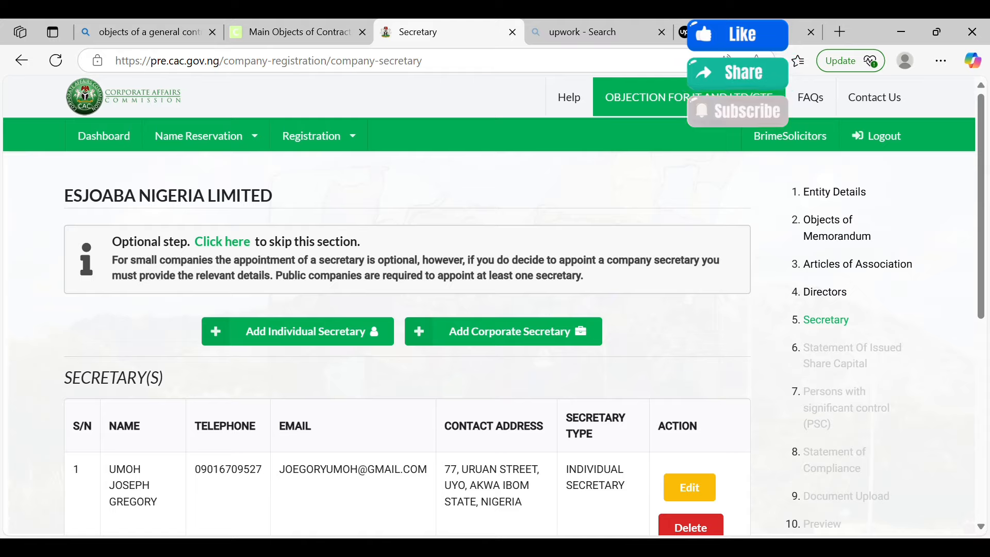
pyautogui.scroll(-1, 408, 310)
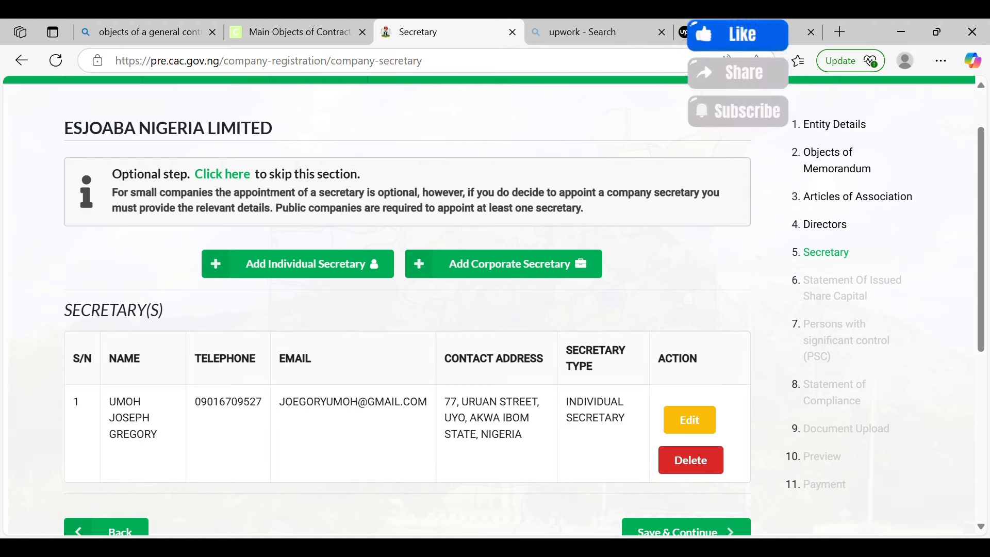
pyautogui.scroll(-3, 408, 309)
# Save the Secretary step and scroll to the top of the Minimum Share Capital for Designated Companies table
pyautogui.click(687, 366)
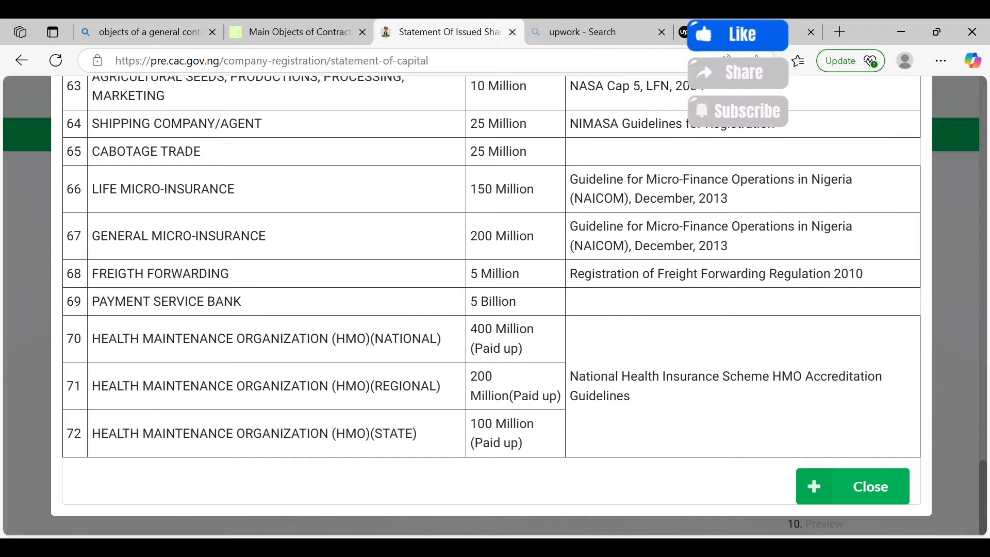
pyautogui.scroll(10, 491, 307)
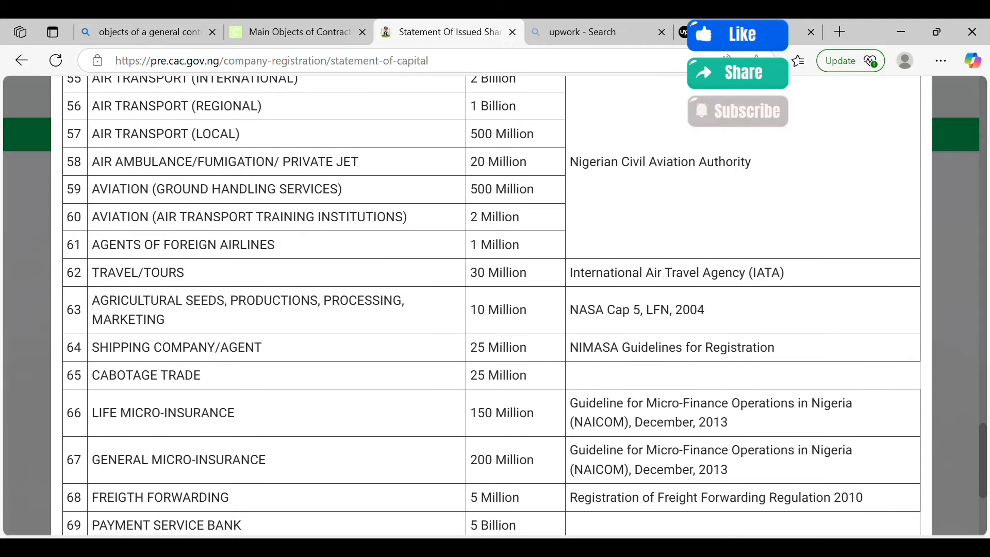
pyautogui.scroll(12, 491, 306)
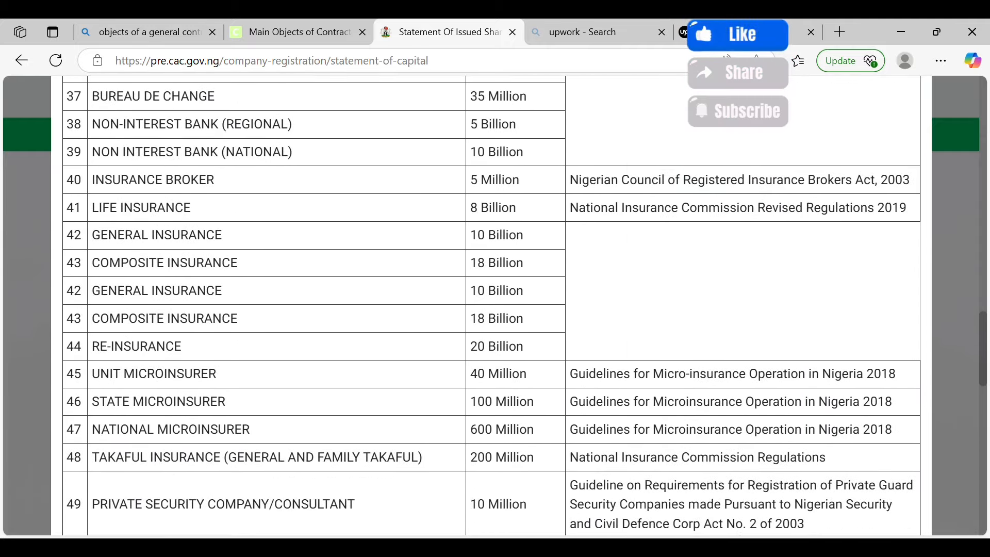
pyautogui.scroll(12, 491, 306)
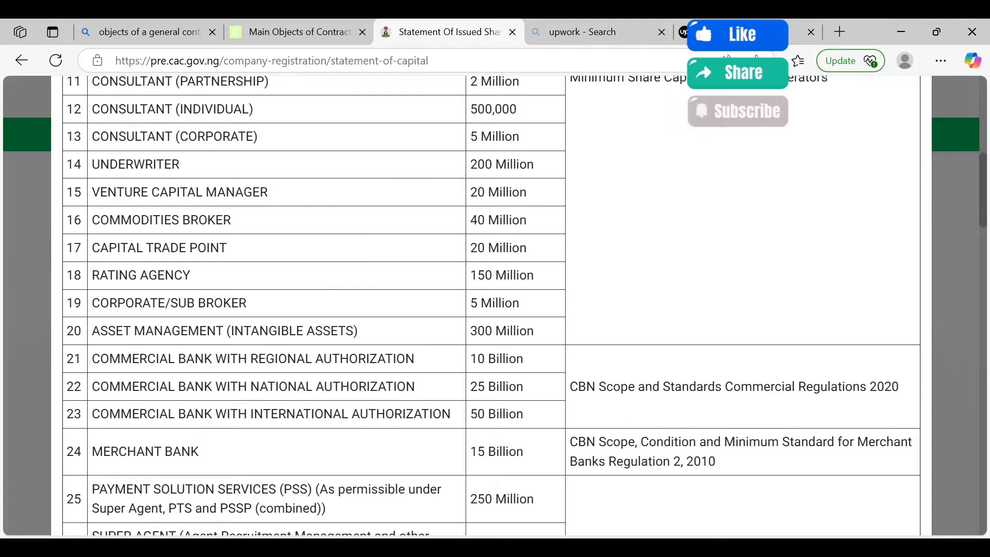
pyautogui.scroll(4, 492, 306)
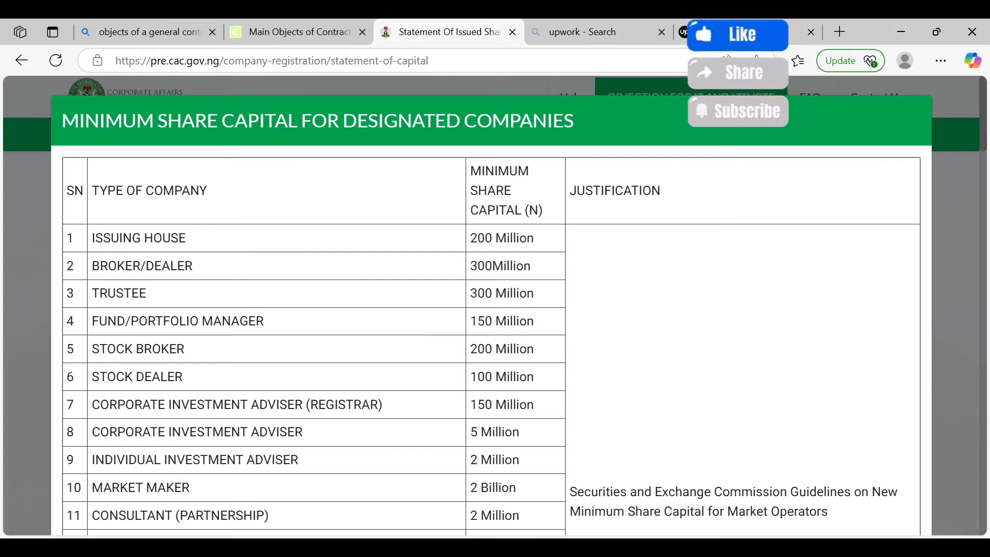
# Scroll down the minimum share capital table to the HMO categories
pyautogui.scroll(-10, 491, 306)
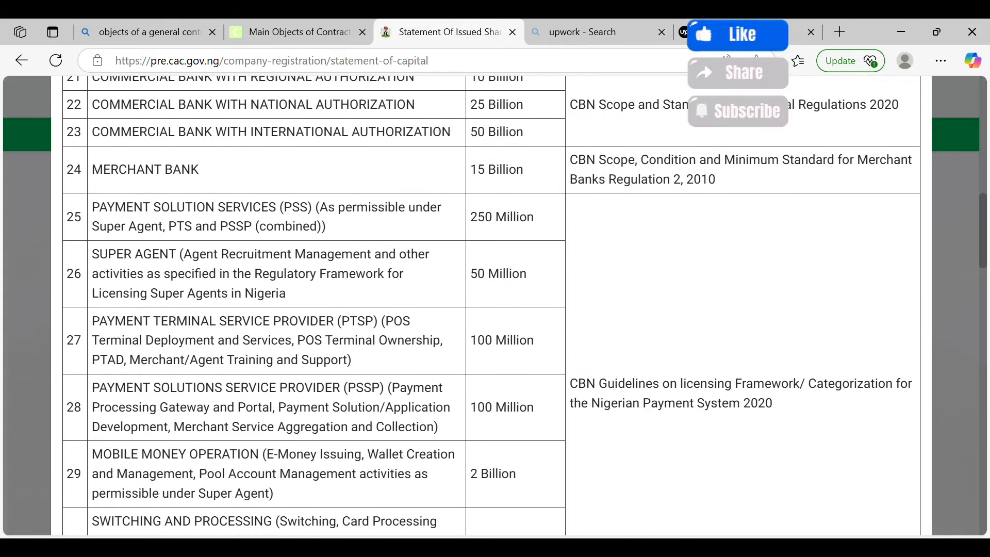
pyautogui.scroll(-5, 491, 307)
pyautogui.scroll(-9, 492, 307)
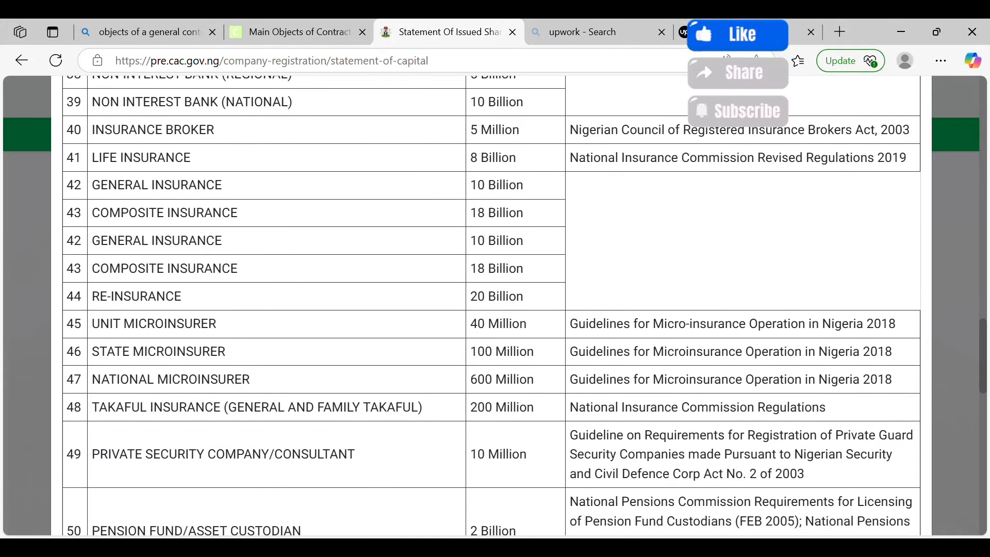
pyautogui.scroll(-1, 491, 307)
pyautogui.scroll(-5, 491, 306)
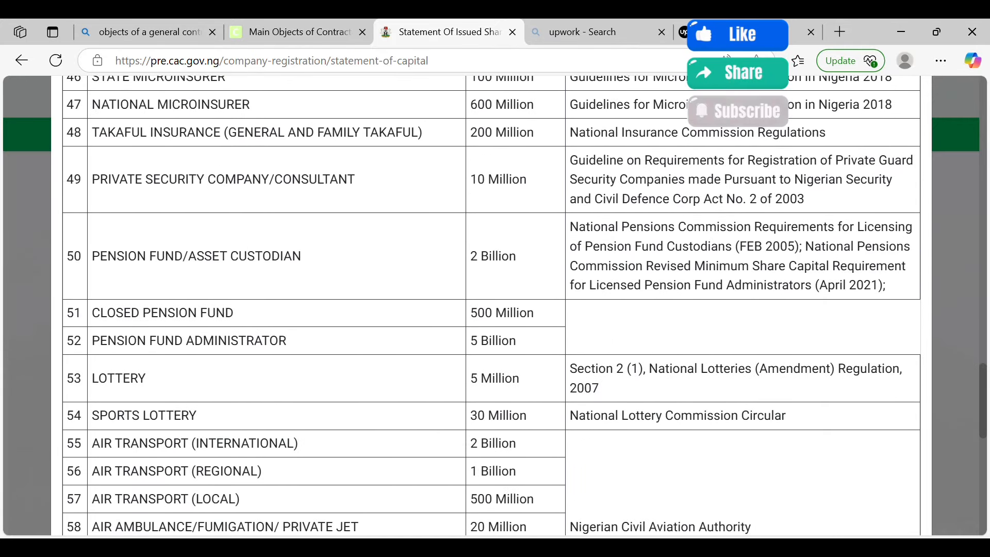
pyautogui.scroll(-3, 491, 306)
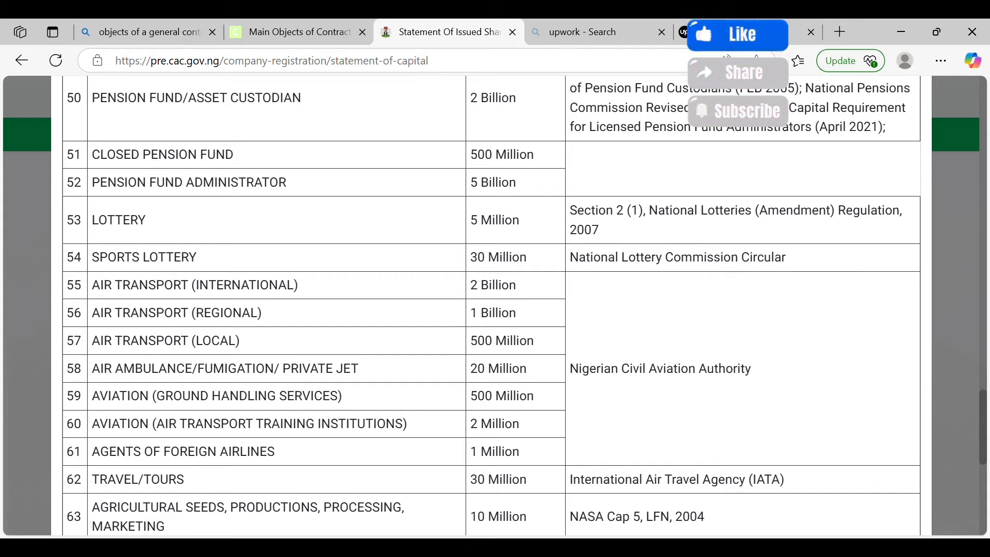
pyautogui.scroll(-4, 492, 306)
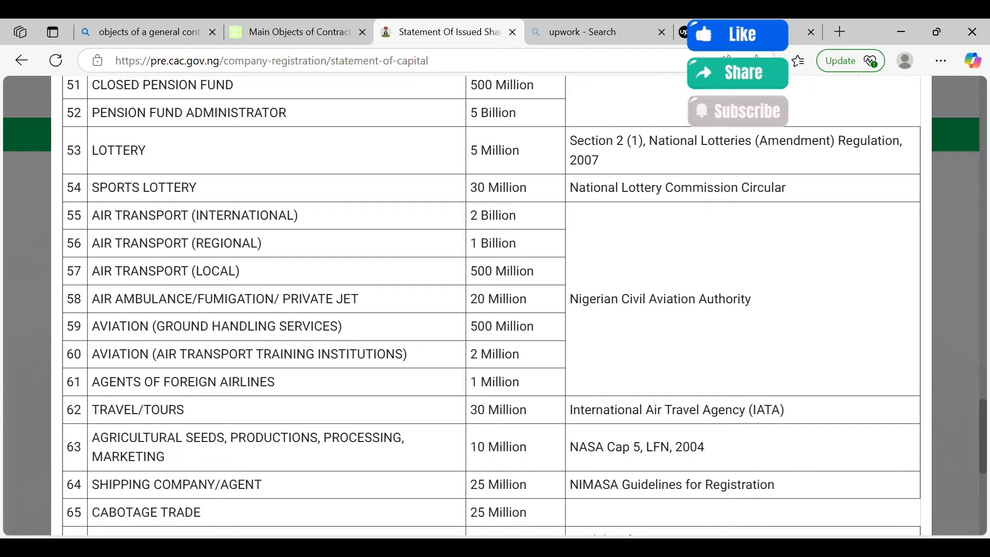
pyautogui.scroll(-3, 491, 306)
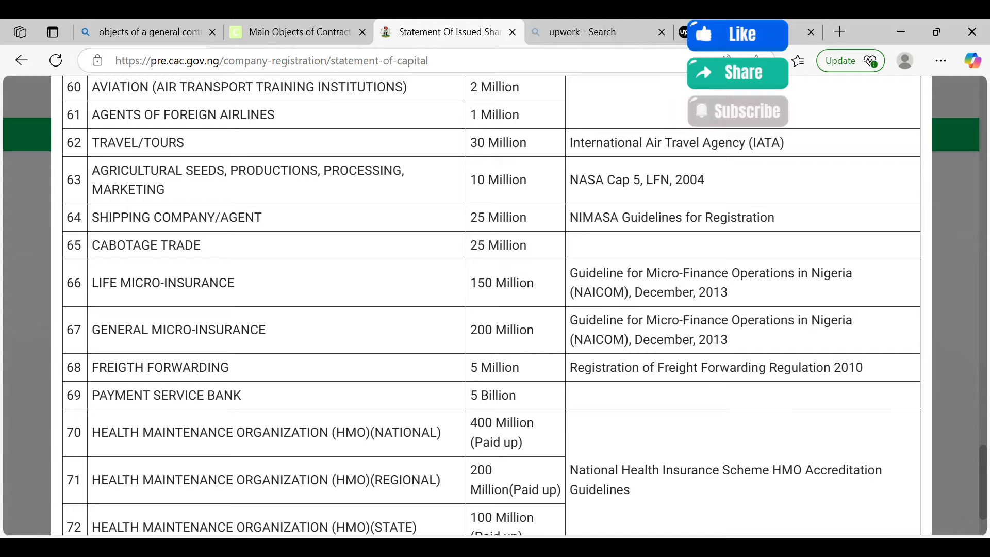
pyautogui.scroll(-2, 491, 307)
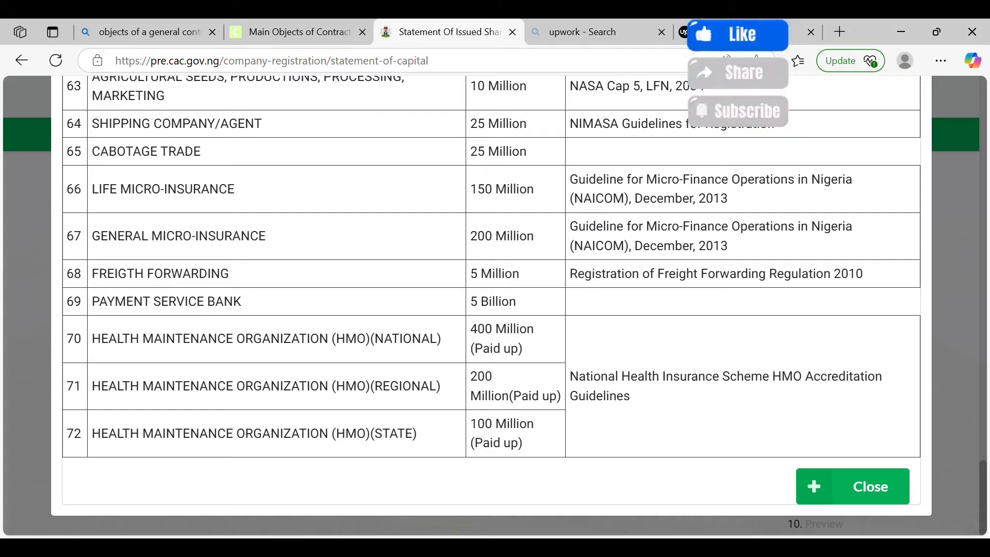
# Choose ENTITY WITH SHARES BELOW FIVE MILLION as company type with 1,000,000 total issued share capital
pyautogui.press('Escape')
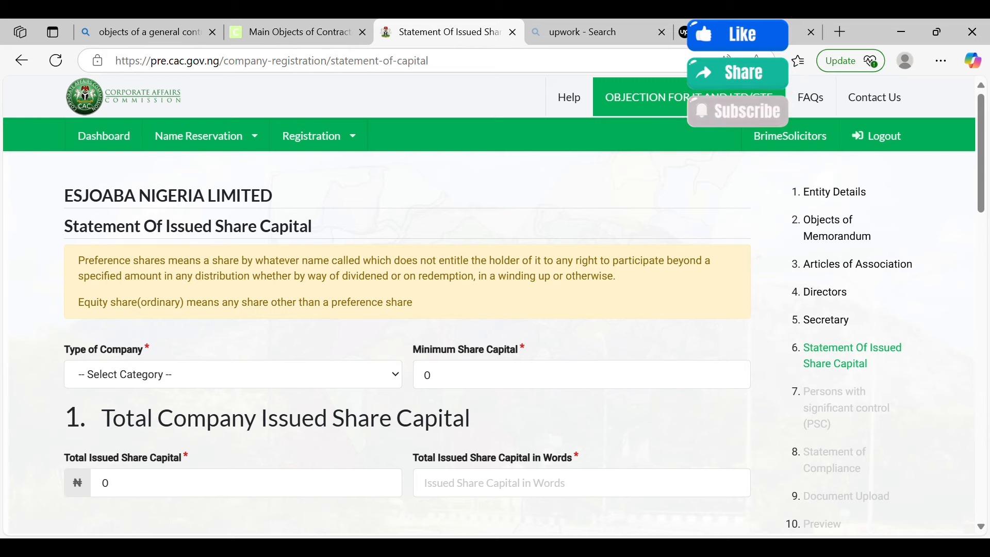
pyautogui.scroll(-2, 490, 304)
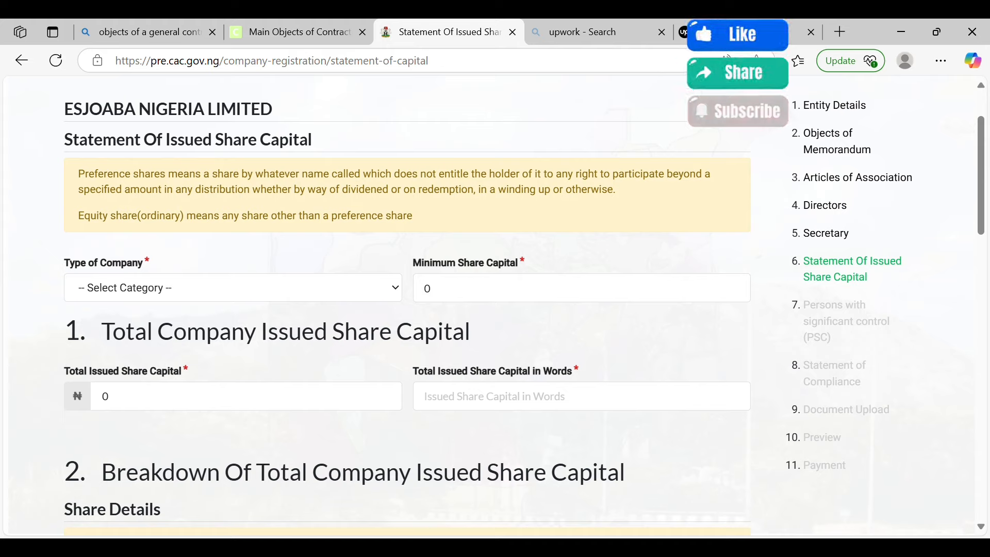
pyautogui.click(232, 289)
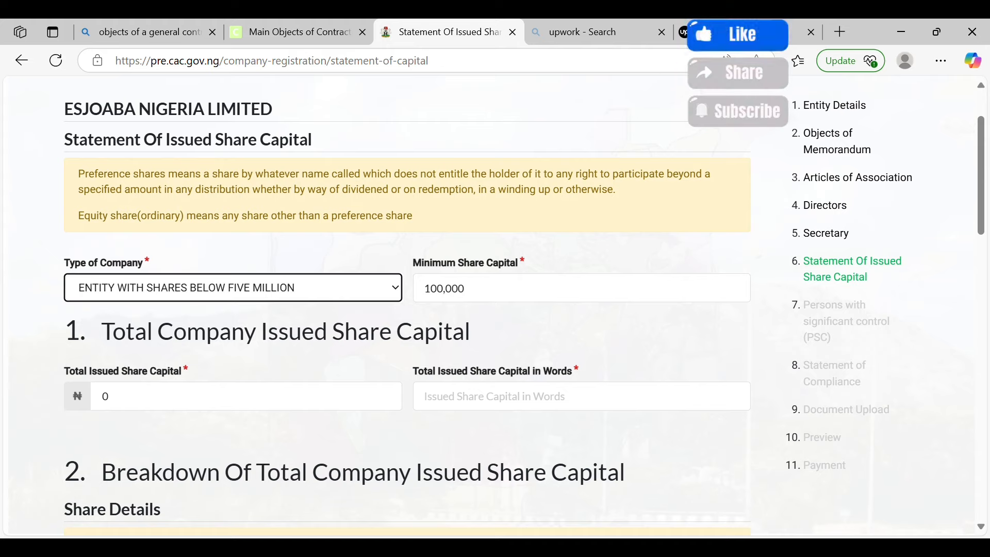
pyautogui.click(106, 405)
pyautogui.press('BackSpace')
pyautogui.write('1')
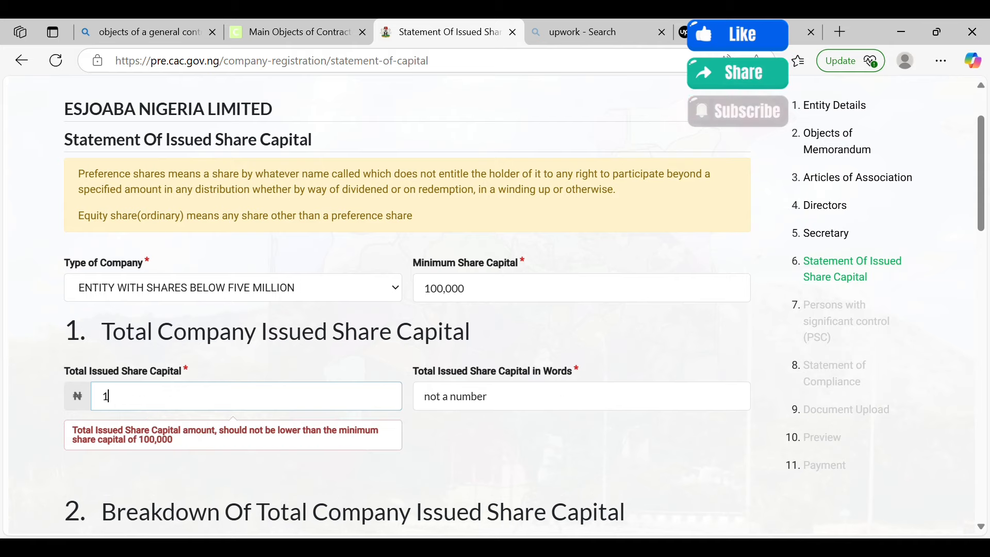
pyautogui.write(',000')
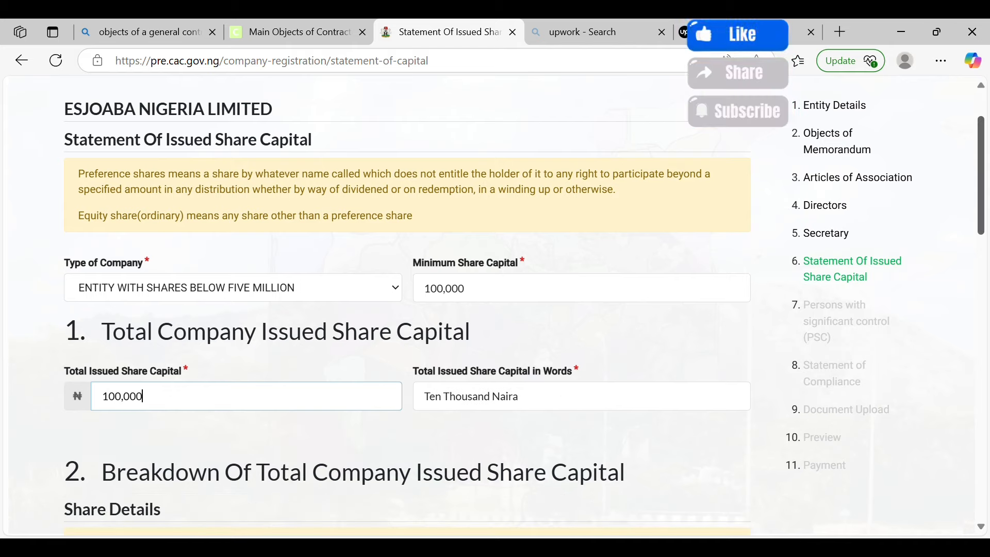
pyautogui.write(',000')
pyautogui.scroll(-4, 408, 309)
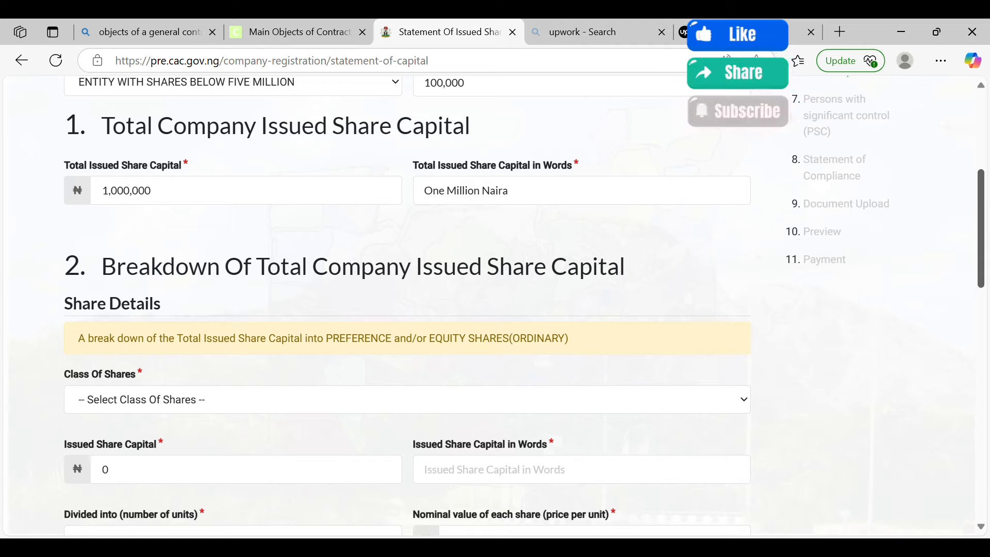
# Add an EQUITY (ORDINARY) share class of 1,000,000 divided into 1 unit
pyautogui.click(136, 400)
pyautogui.scroll(-2, 408, 309)
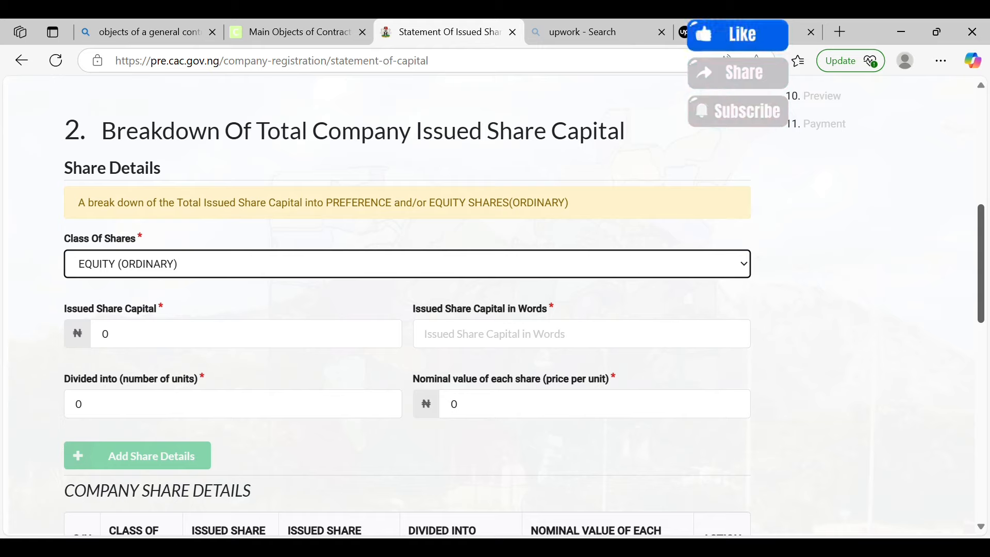
pyautogui.click(108, 334)
pyautogui.press('BackSpace')
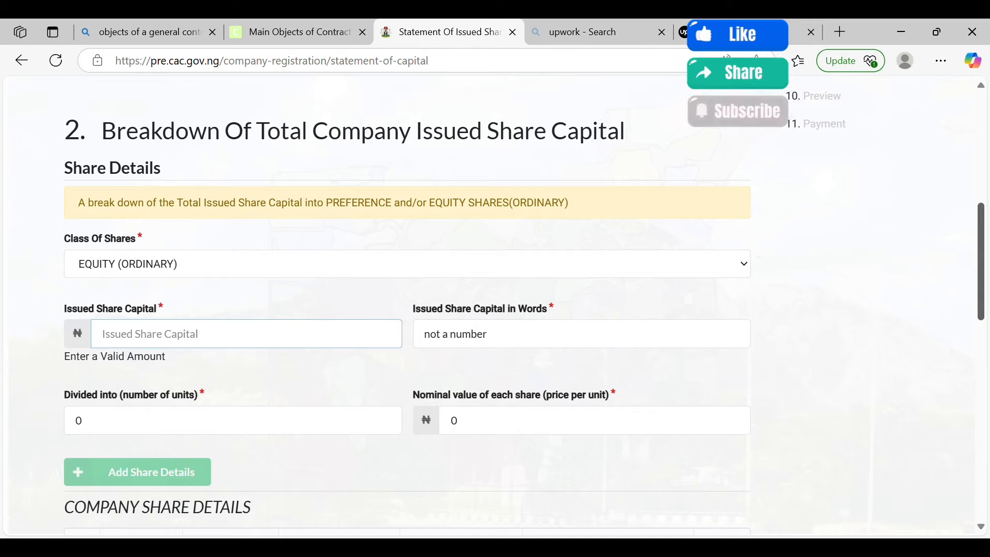
pyautogui.write('1,0')
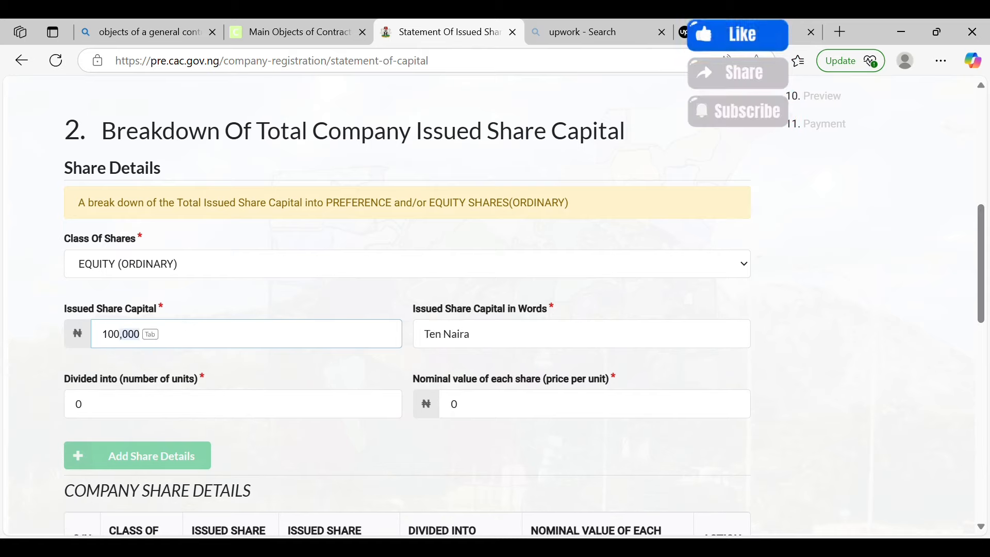
pyautogui.write('00,000')
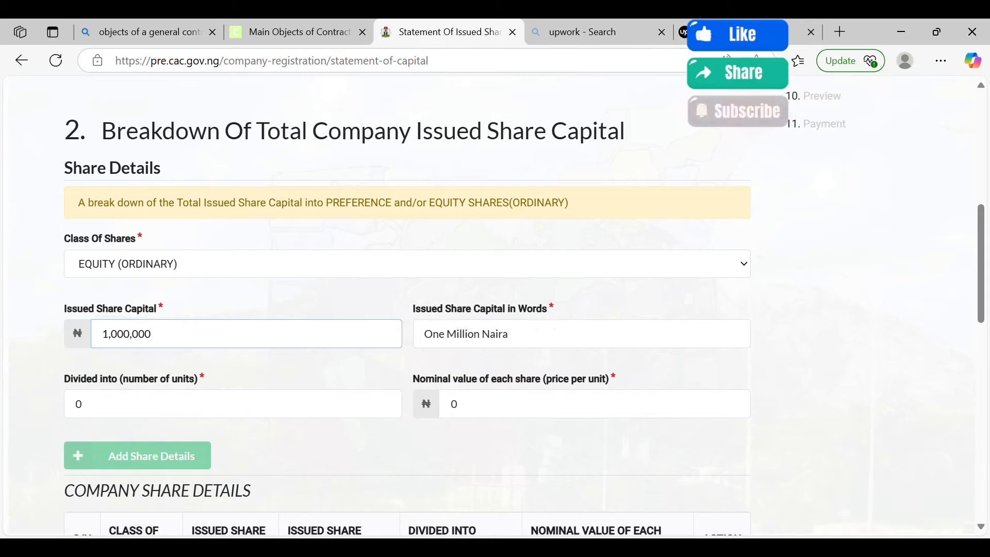
pyautogui.click(79, 412)
pyautogui.write('1')
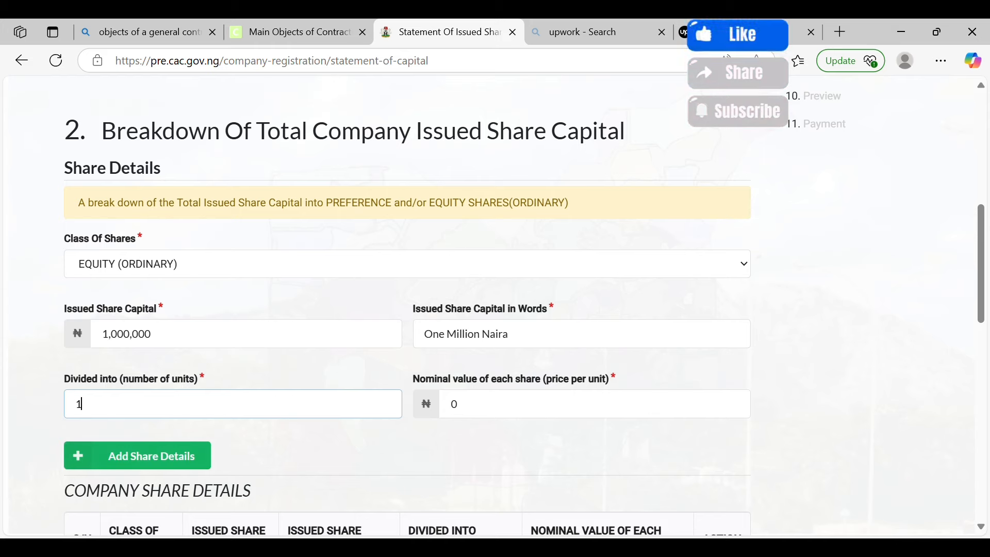
pyautogui.scroll(-3, 454, 310)
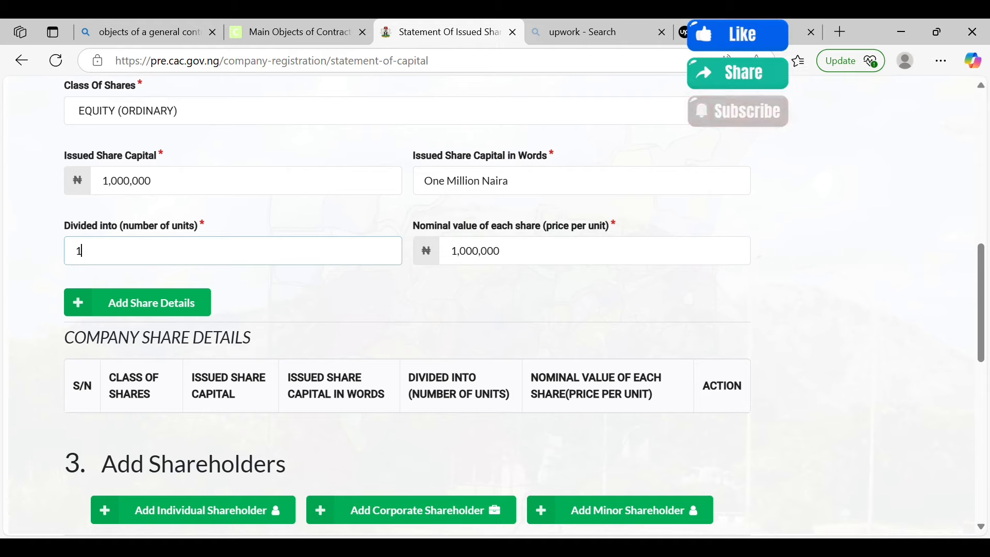
pyautogui.click(137, 302)
pyautogui.scroll(-4, 495, 305)
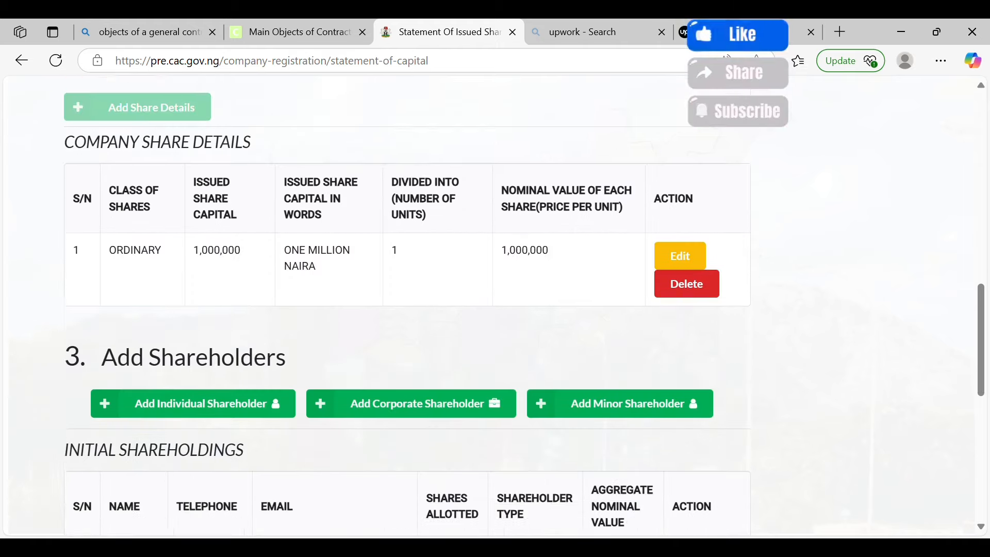
pyautogui.scroll(-1, 495, 306)
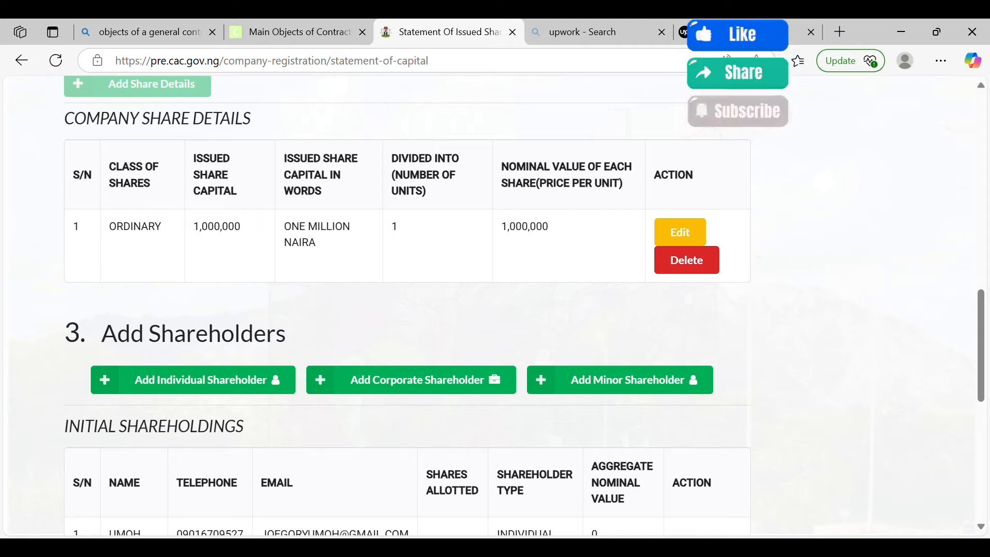
pyautogui.scroll(-2, 495, 304)
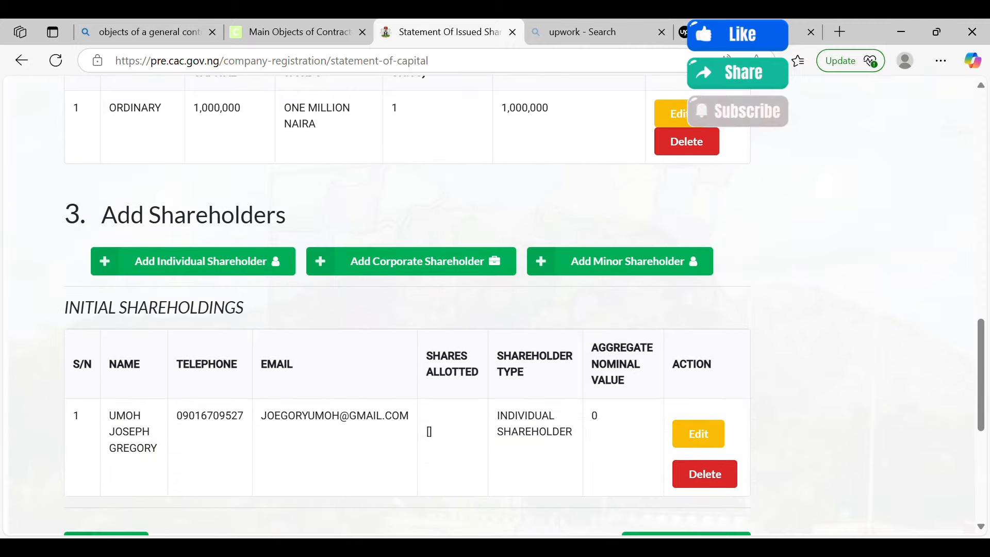
# Edit the shareholder, setting LGA to UYO and using the service address as residential address
pyautogui.click(699, 434)
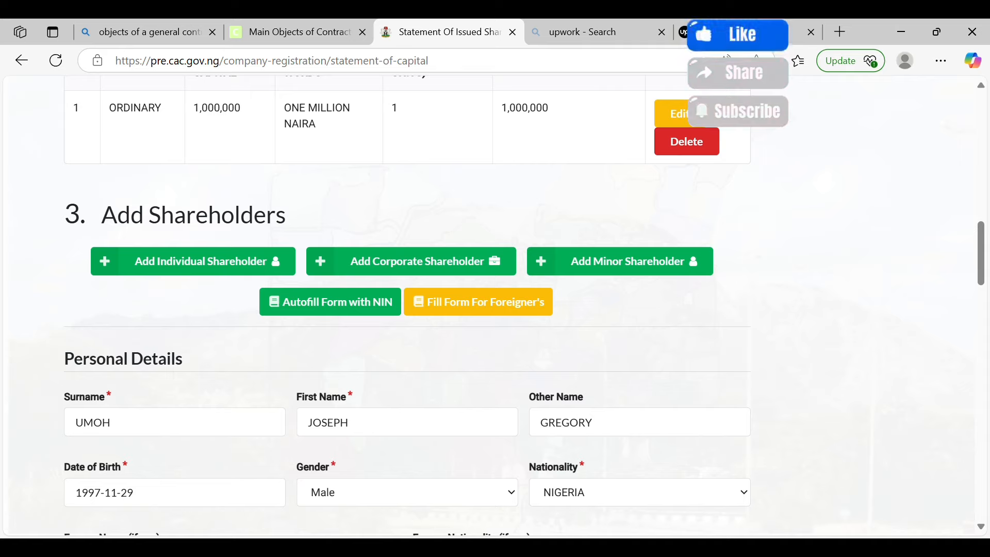
pyautogui.scroll(-2, 408, 310)
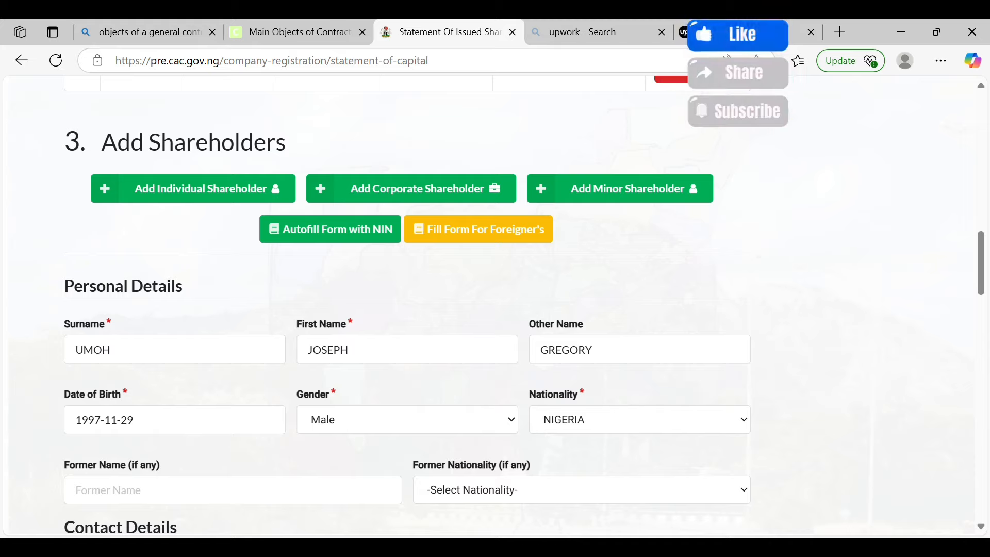
pyautogui.scroll(-2, 495, 304)
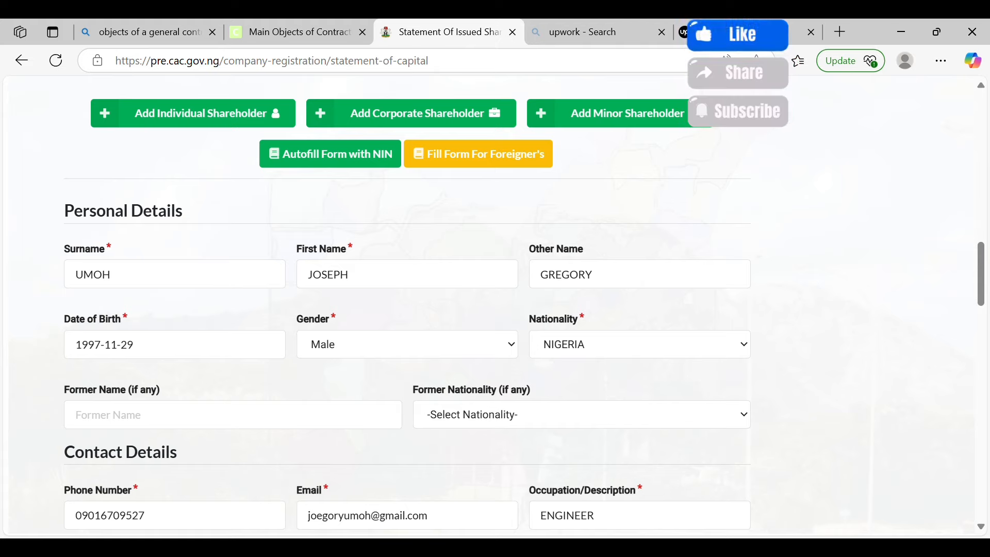
pyautogui.scroll(-5, 495, 304)
pyautogui.scroll(-8, 496, 305)
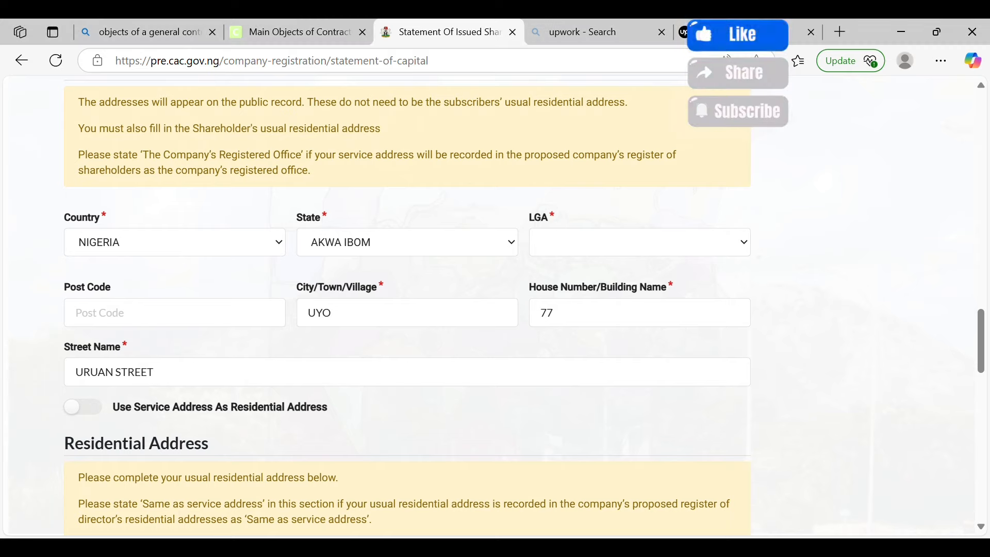
pyautogui.click(640, 242)
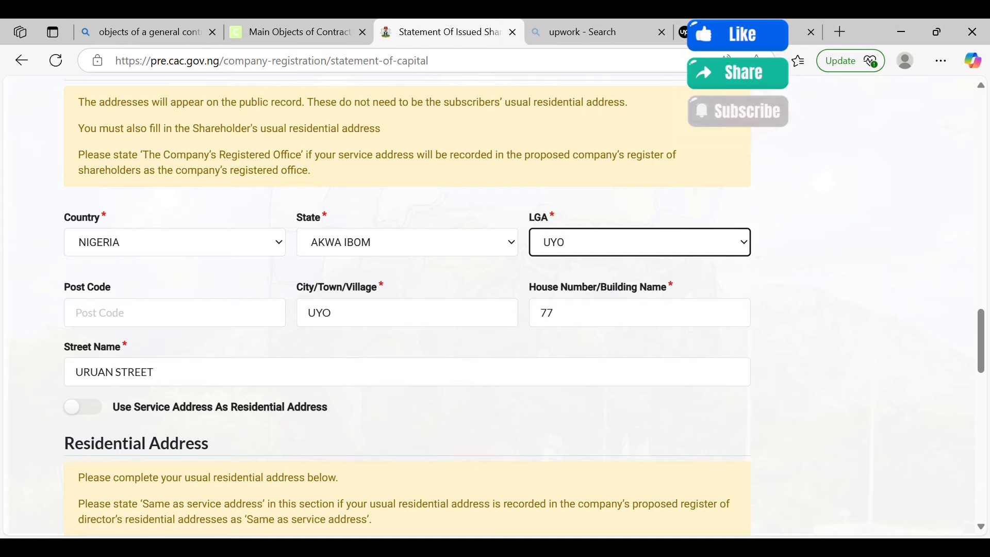
pyautogui.scroll(-2, 408, 309)
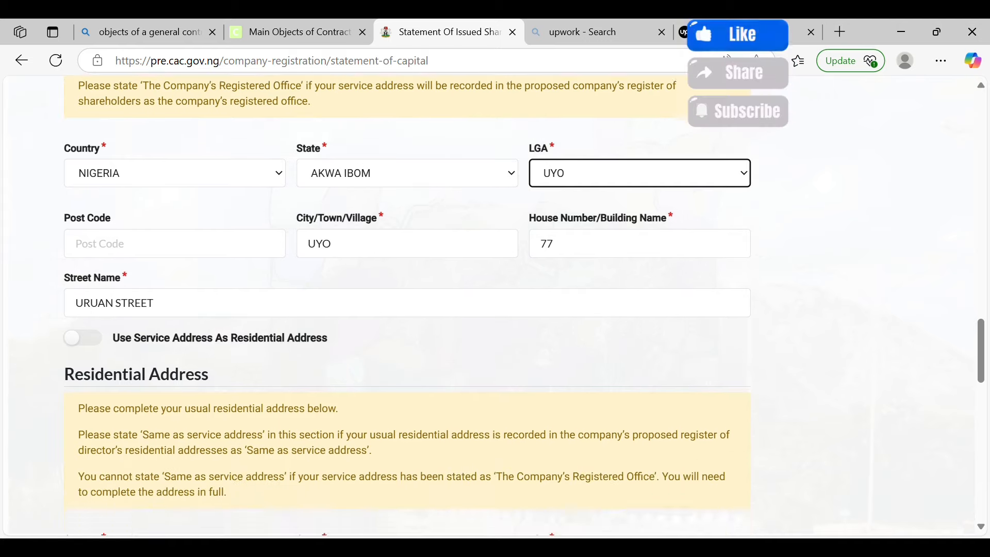
pyautogui.click(83, 319)
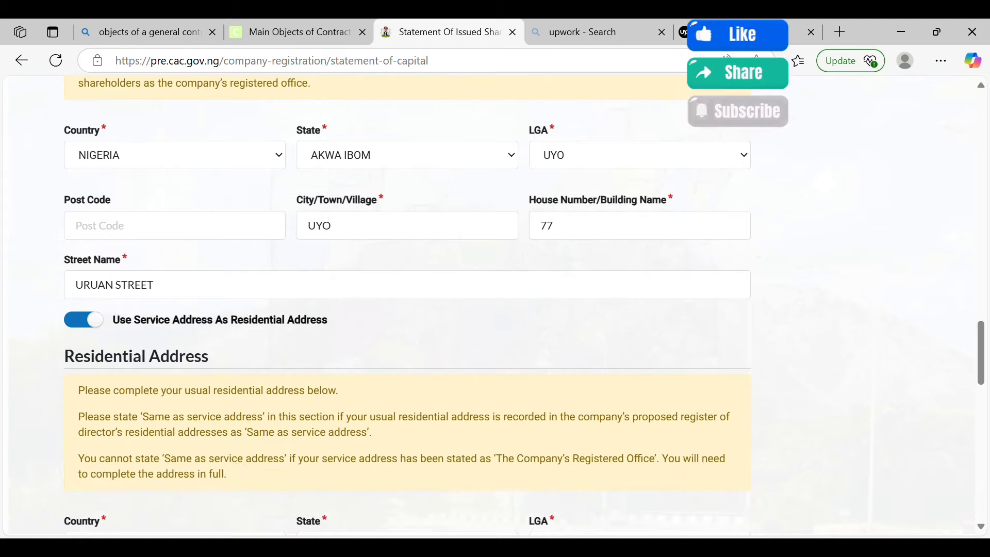
# Allot 1 EQUITY (ORDINARY) share with capital distribution rights as the prescribed particulars
pyautogui.scroll(-5, 408, 309)
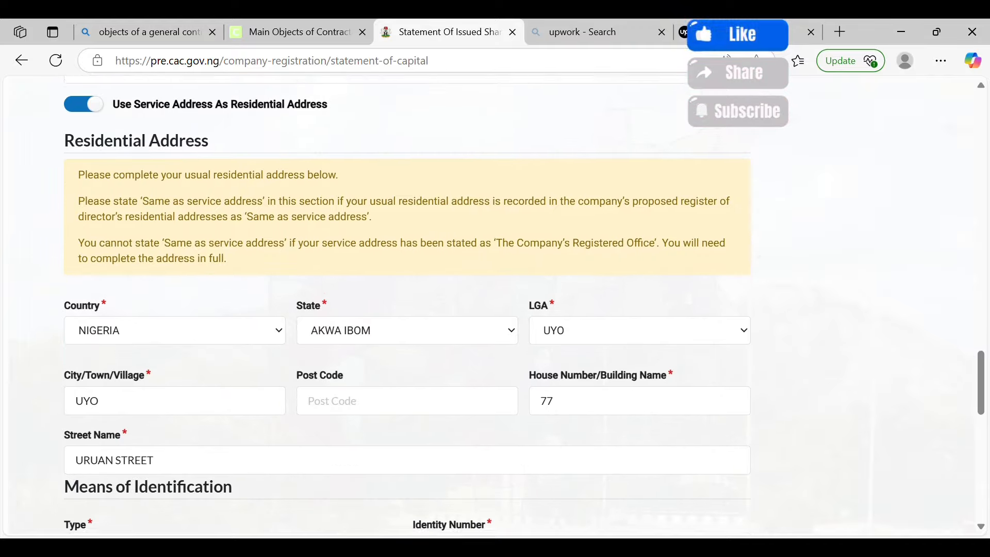
pyautogui.scroll(-4, 408, 310)
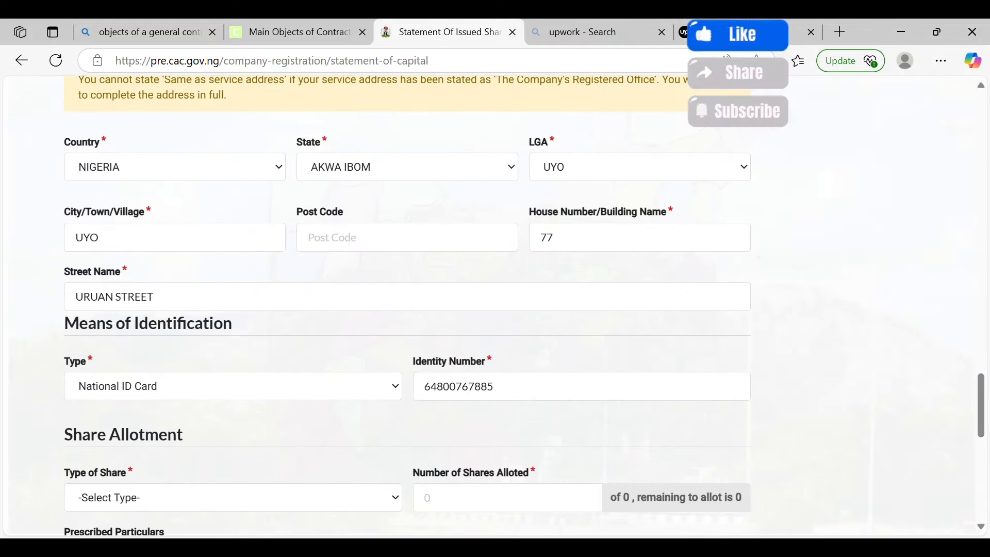
pyautogui.scroll(-1, 408, 310)
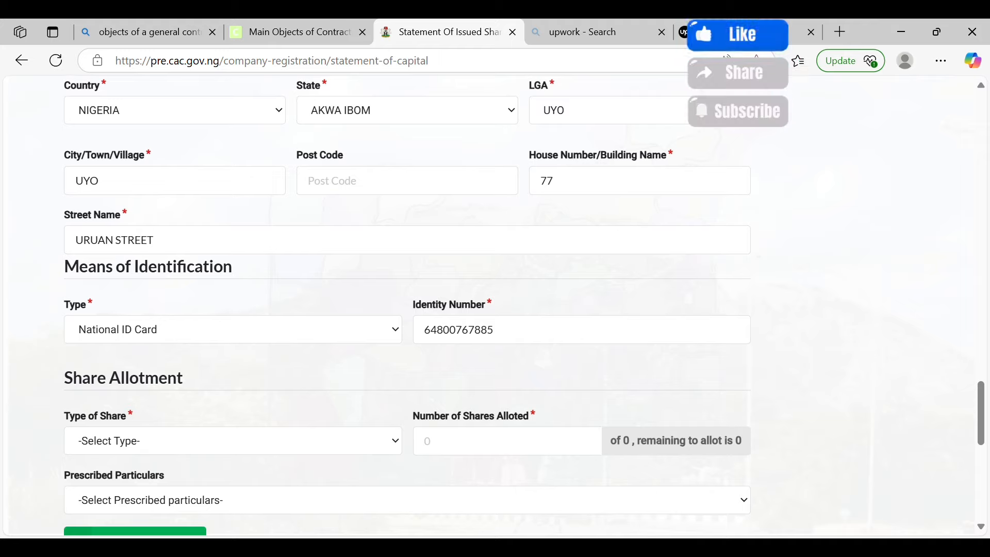
pyautogui.click(233, 441)
pyautogui.click(233, 477)
pyautogui.click(426, 441)
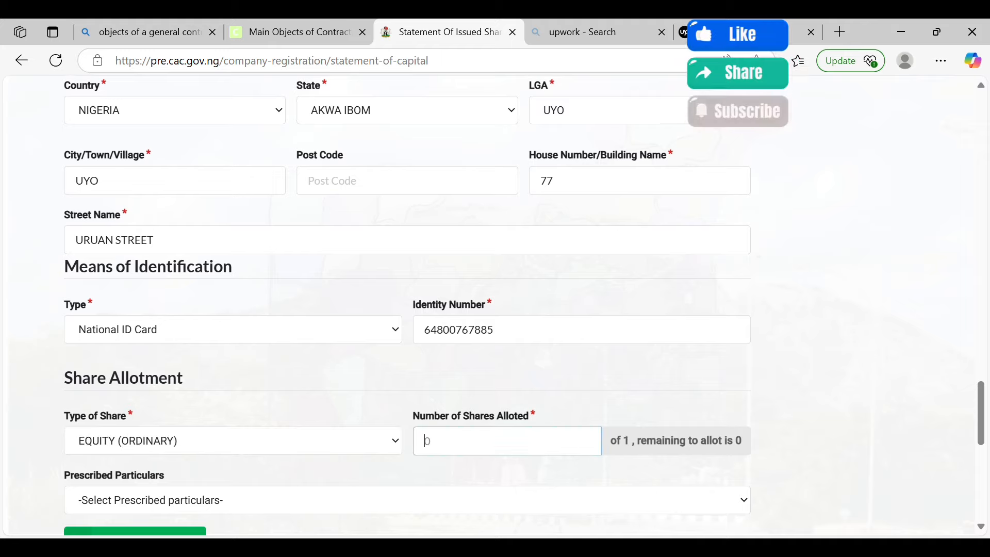
pyautogui.write('1')
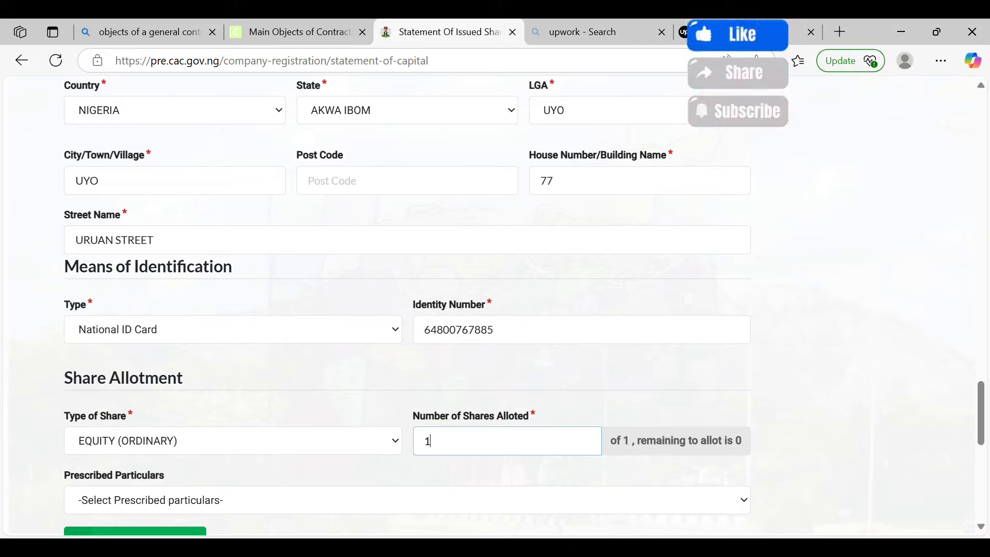
pyautogui.scroll(-3, 408, 309)
pyautogui.click(412, 397)
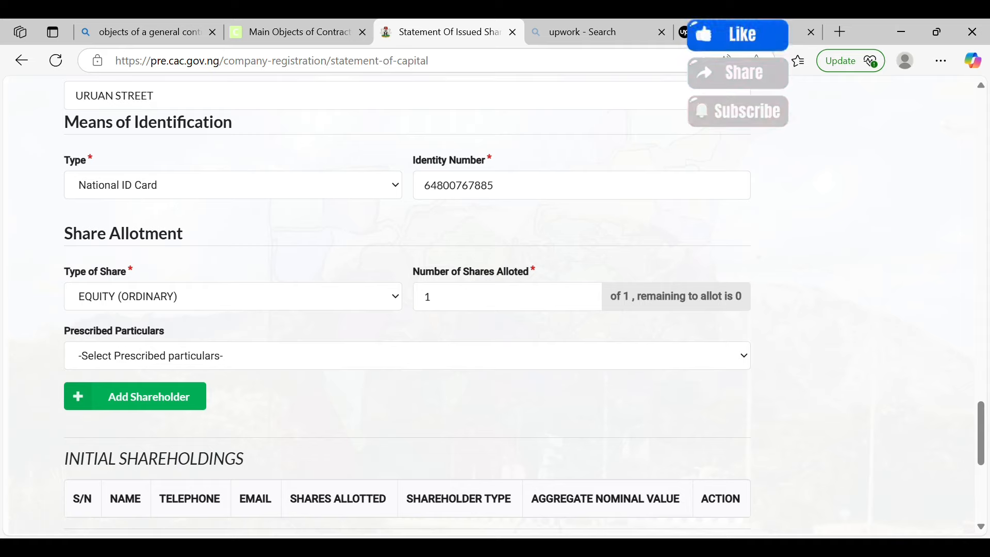
pyautogui.click(408, 356)
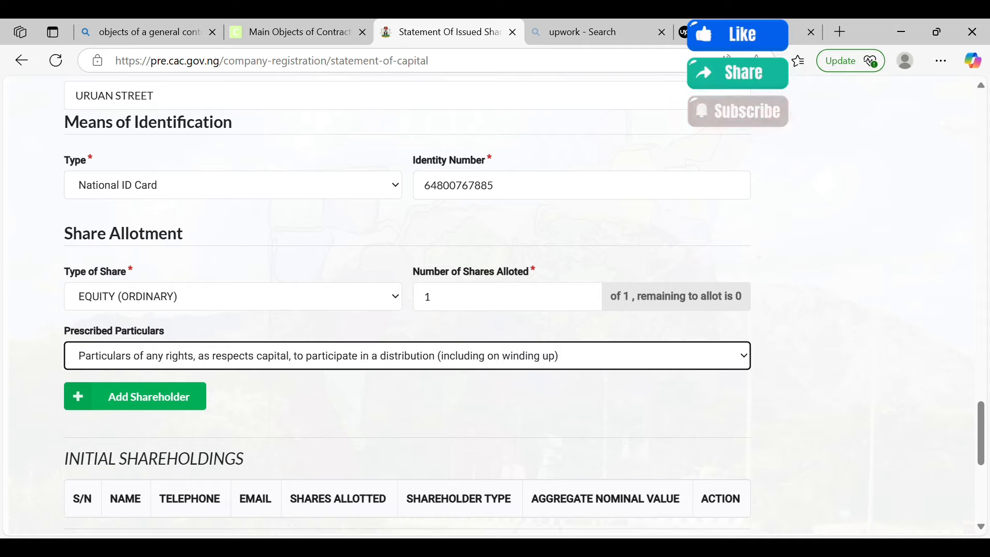
pyautogui.scroll(-2, 408, 310)
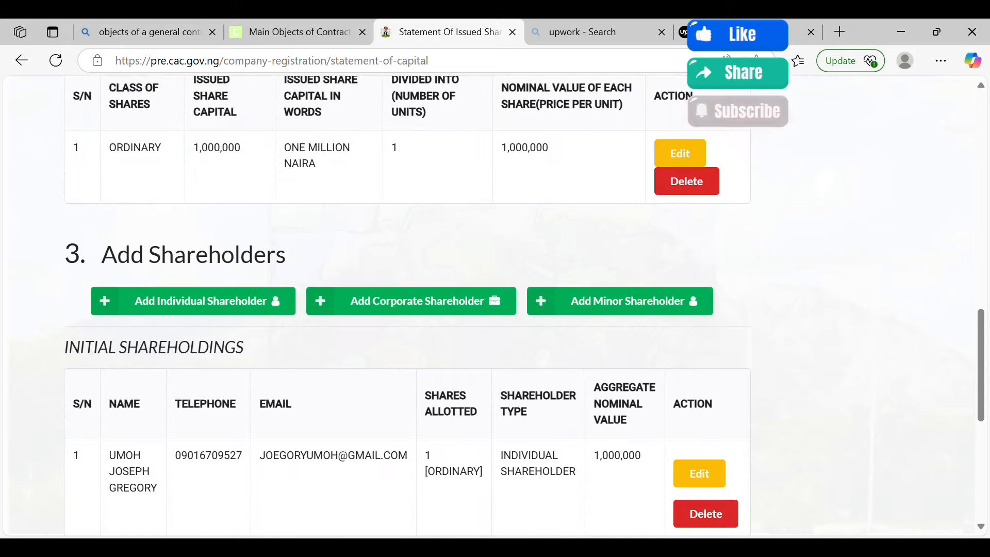
pyautogui.scroll(-4, 407, 310)
pyautogui.scroll(1, 408, 309)
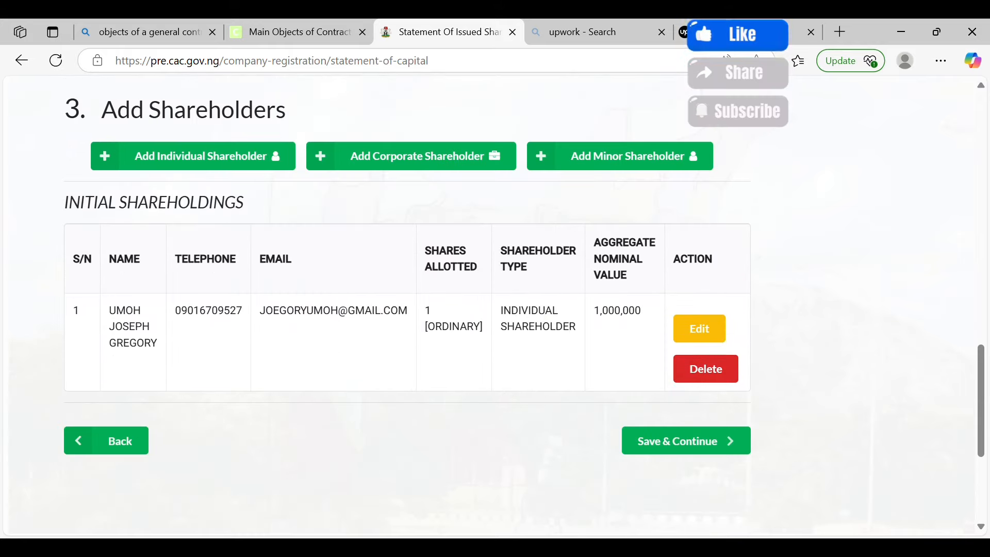
# Save the share capital statement, then save the single PSC entry to reach Statement of Compliance
pyautogui.click(686, 441)
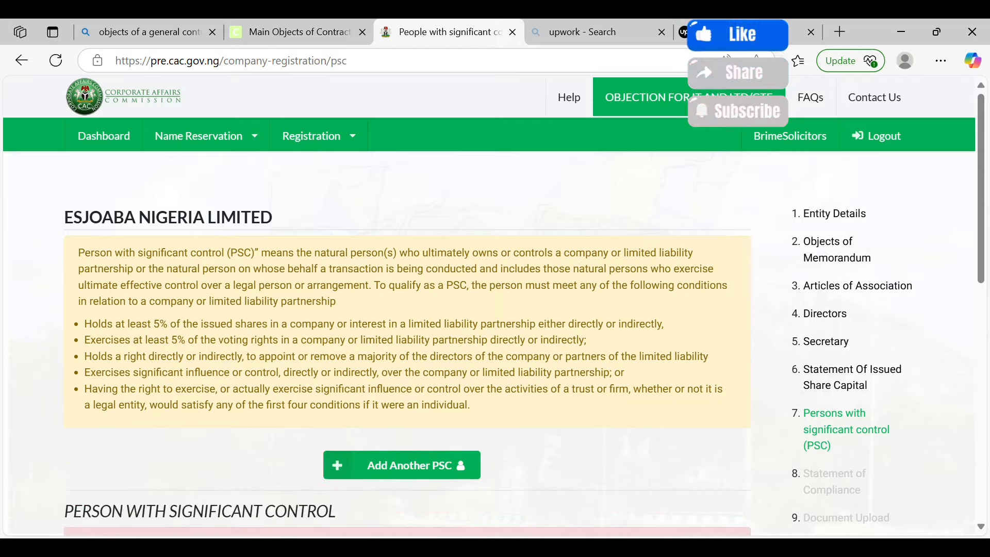
pyautogui.scroll(-3, 408, 310)
pyautogui.scroll(-2, 408, 310)
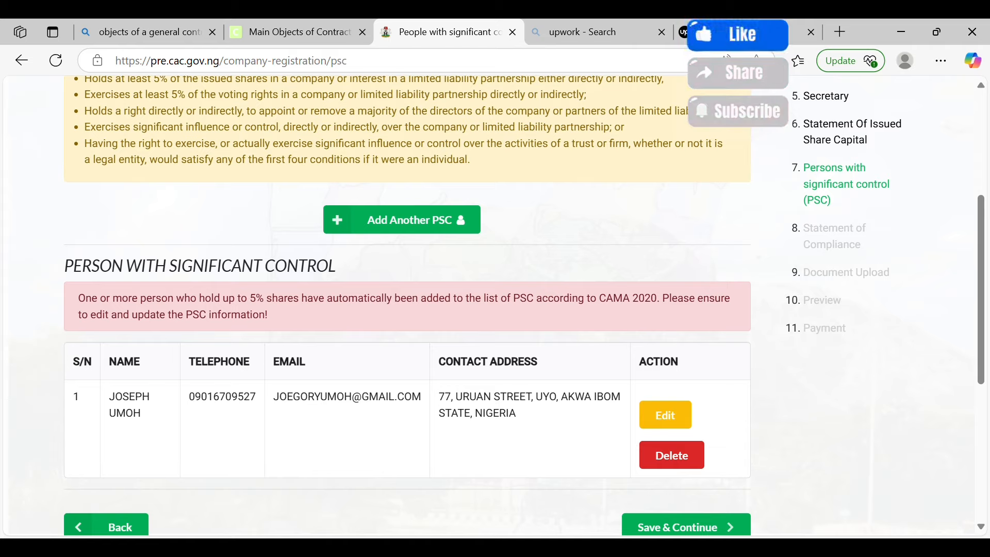
pyautogui.scroll(-2, 408, 304)
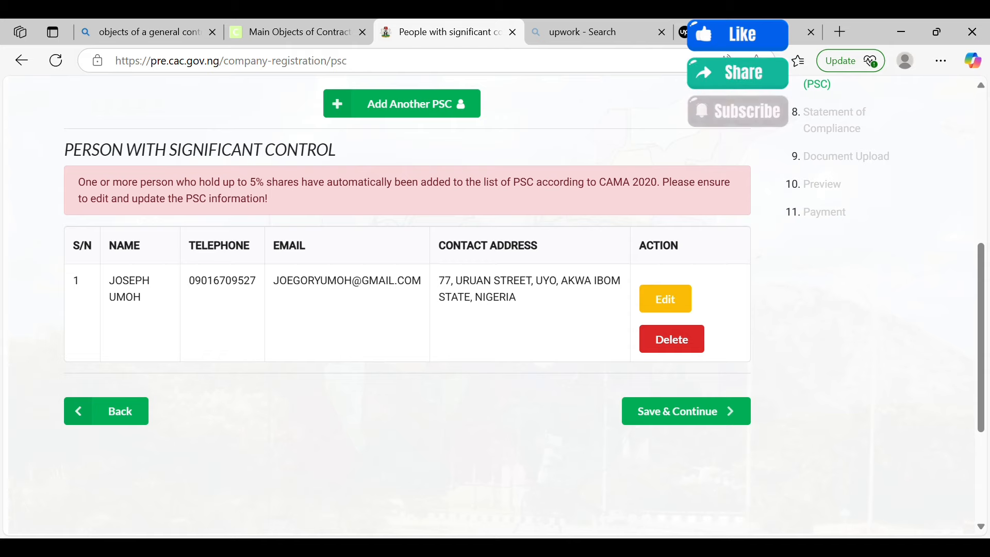
pyautogui.click(687, 411)
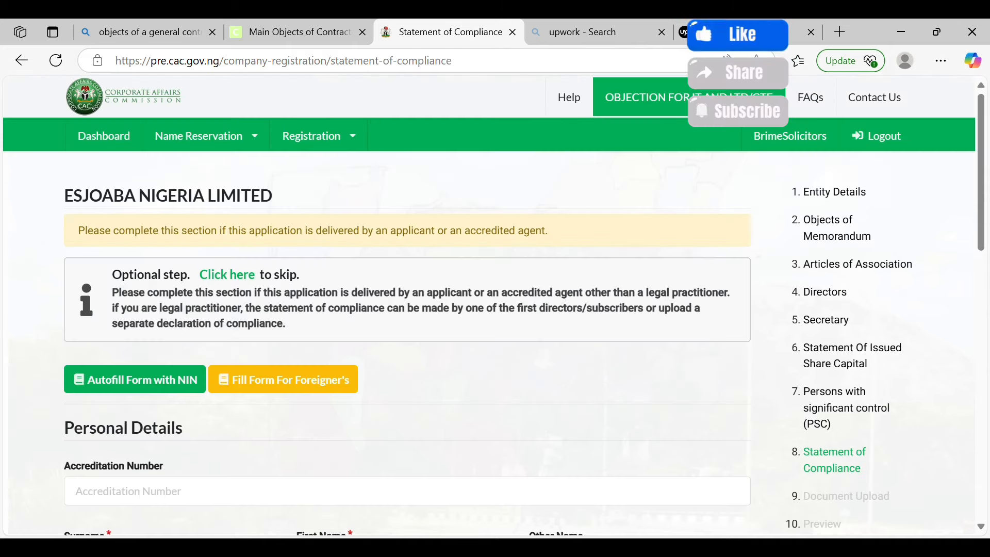
# Scroll through the Document Upload page to confirm all six required documents show UPLOADED
pyautogui.scroll(-1, 490, 304)
pyautogui.scroll(-2, 408, 304)
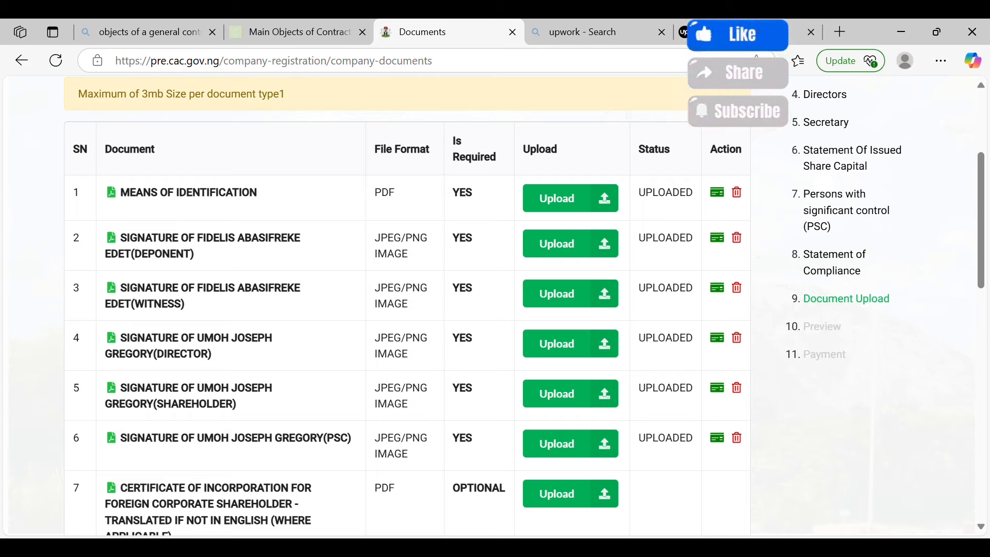
pyautogui.scroll(2, 495, 304)
pyautogui.scroll(-4, 494, 304)
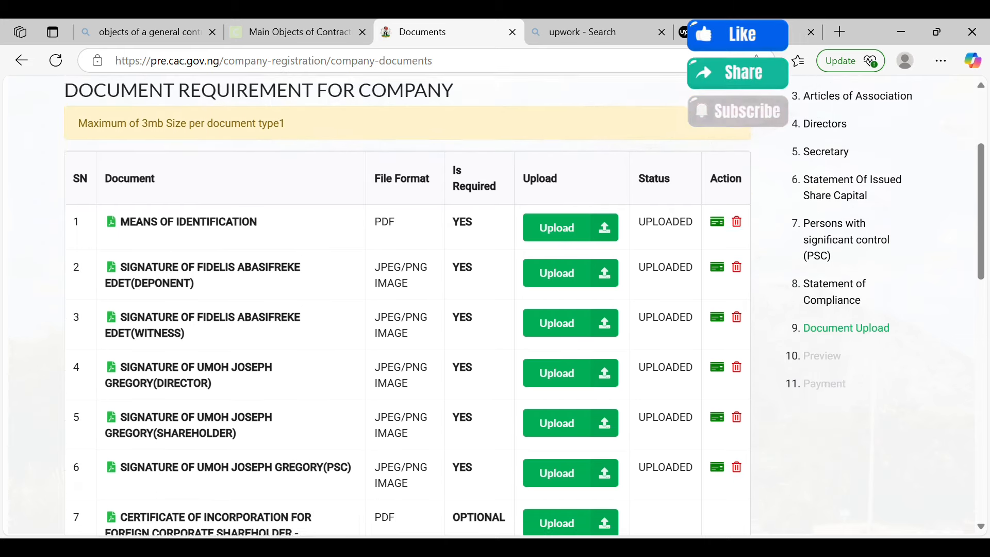
pyautogui.scroll(-10, 494, 303)
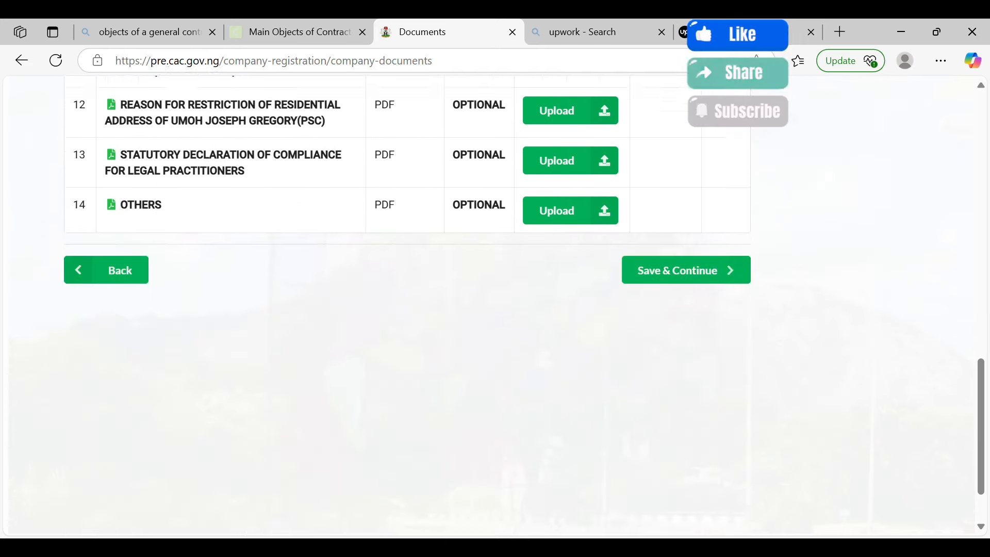
pyautogui.scroll(1, 495, 304)
pyautogui.click(686, 294)
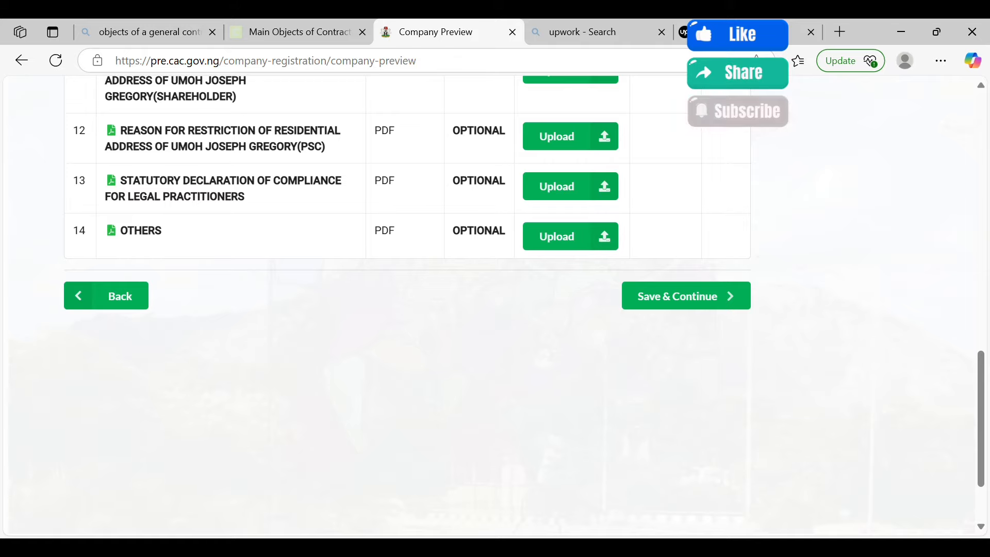
pyautogui.scroll(-3, 494, 304)
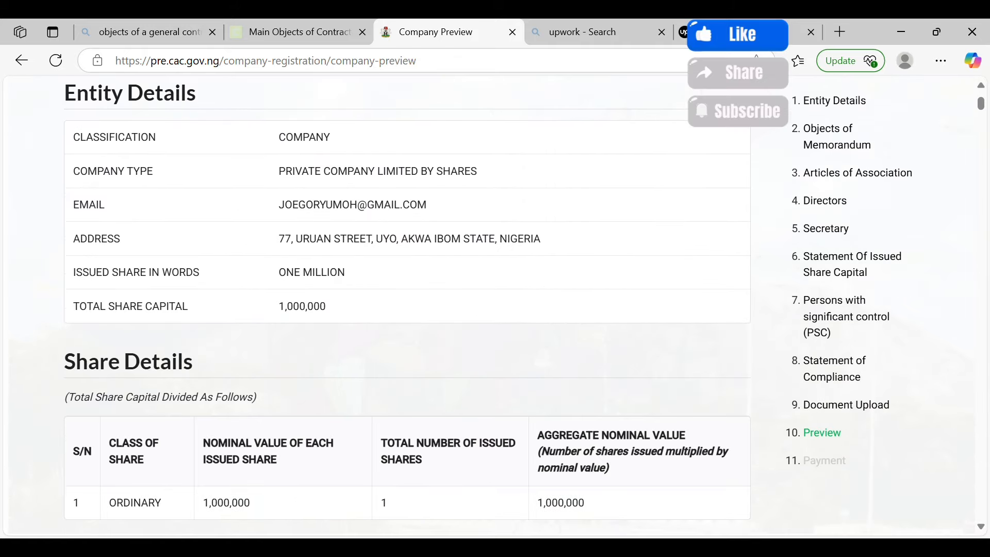
pyautogui.scroll(3, 495, 305)
pyautogui.scroll(-3, 495, 304)
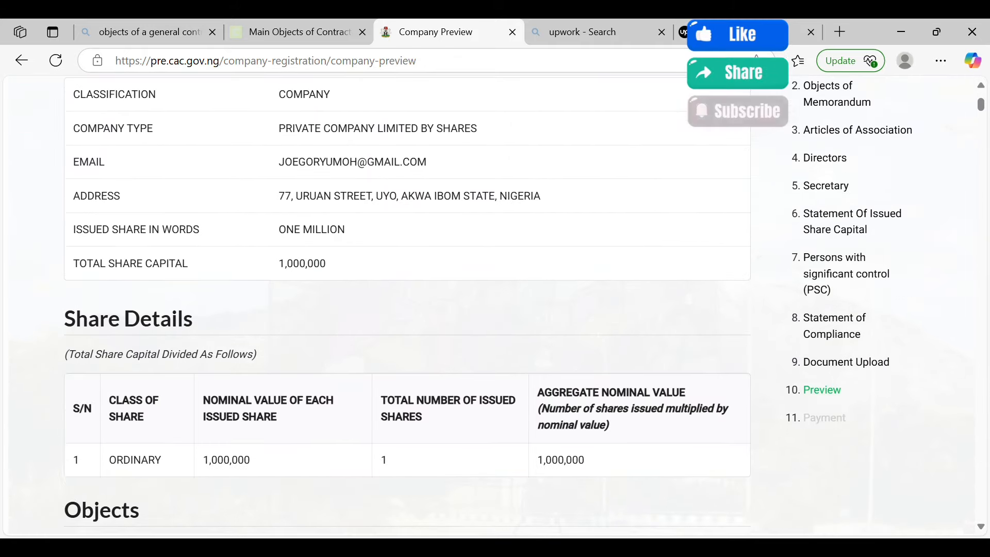
pyautogui.scroll(-1, 494, 303)
pyautogui.scroll(1, 495, 304)
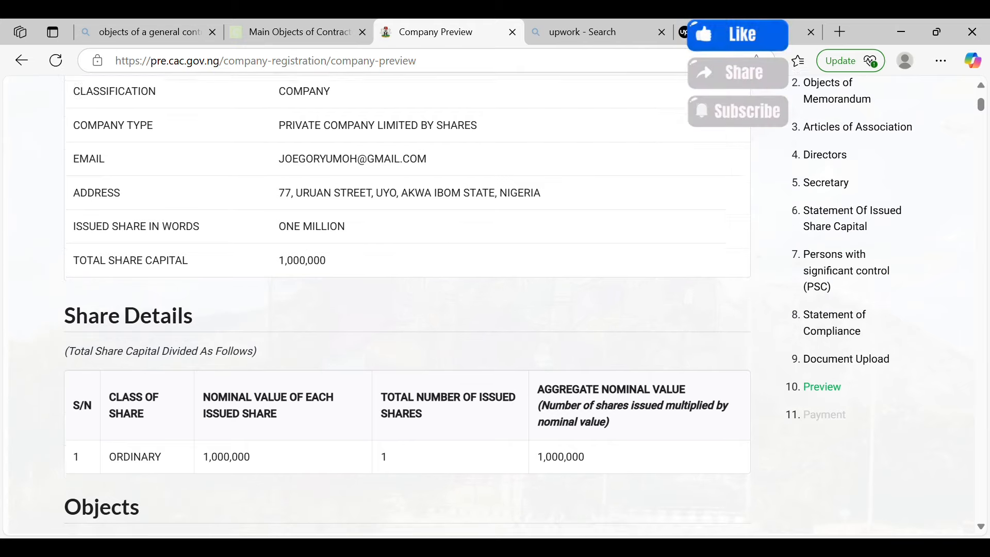
pyautogui.scroll(-5, 494, 305)
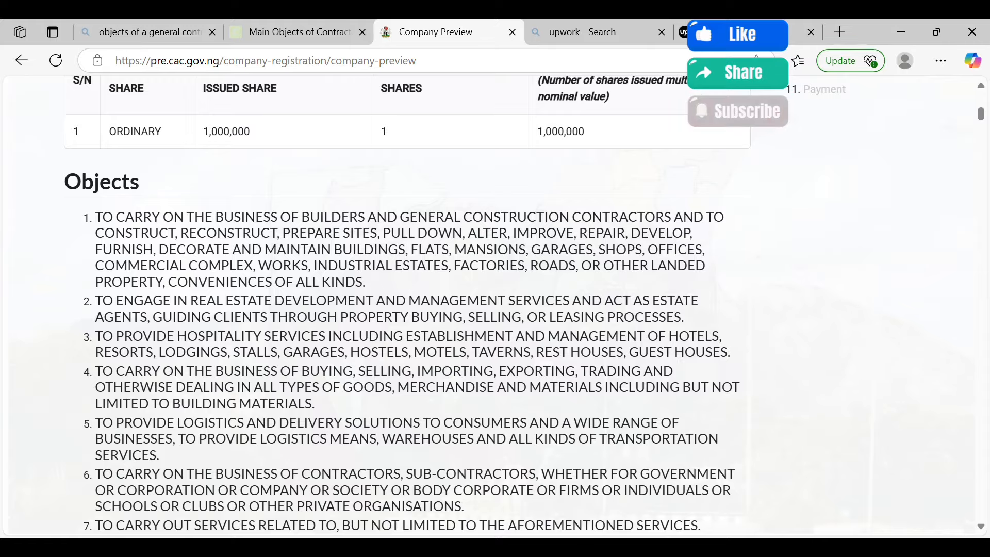
pyautogui.scroll(-5, 412, 309)
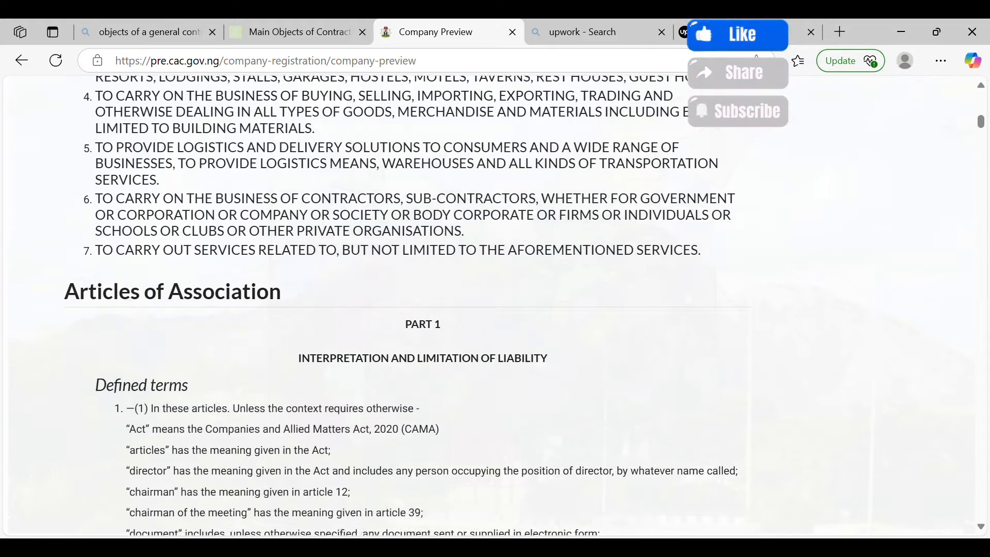
pyautogui.scroll(-15, 413, 309)
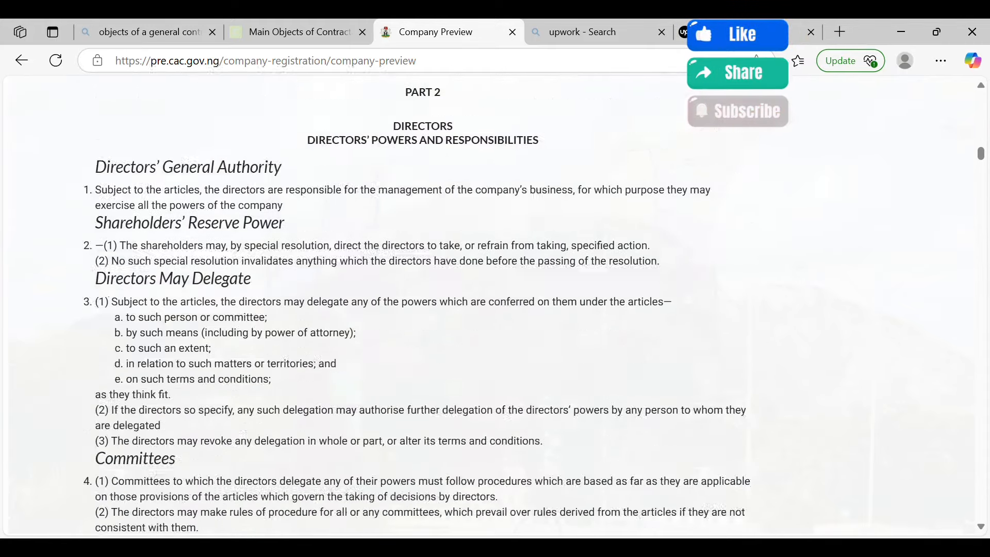
pyautogui.scroll(-20, 413, 310)
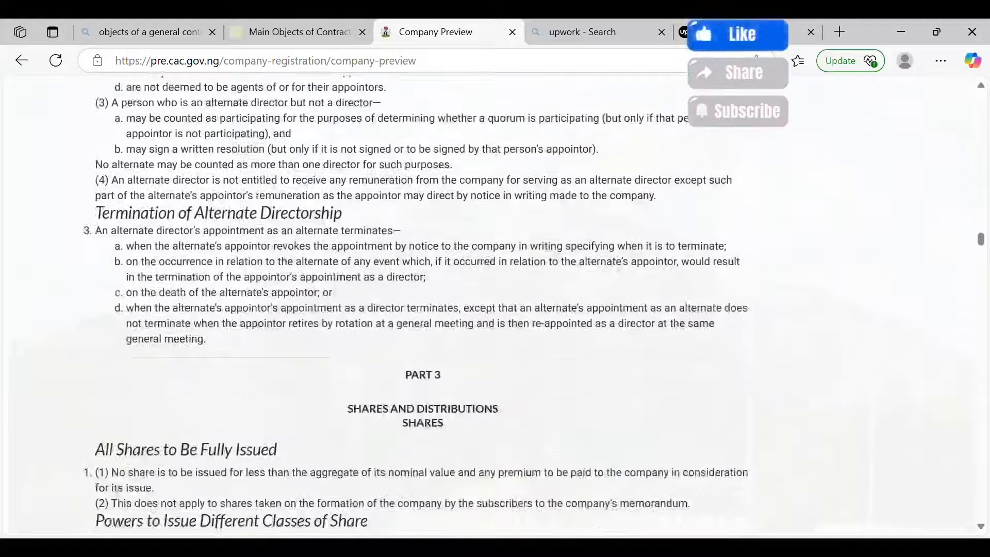
pyautogui.scroll(-20, 413, 310)
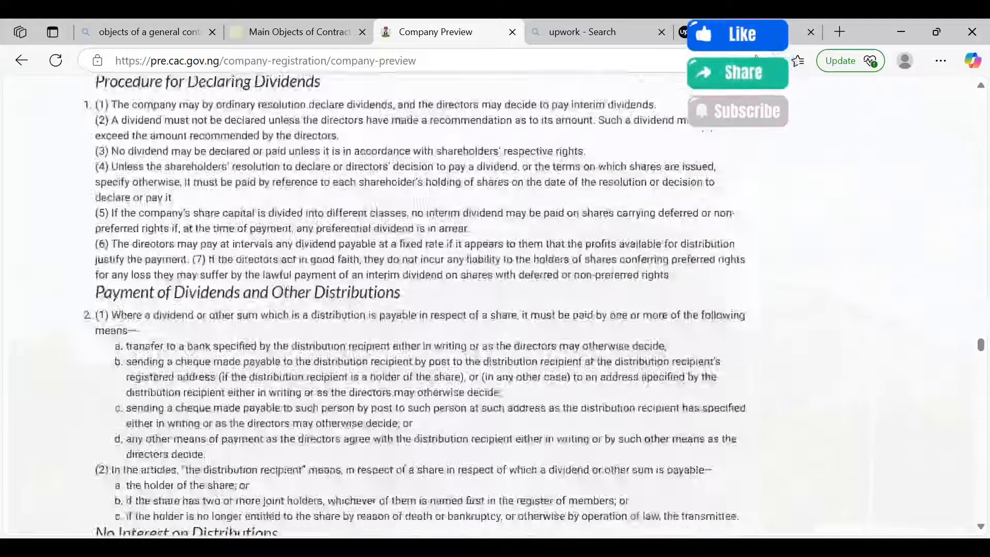
pyautogui.scroll(-20, 412, 310)
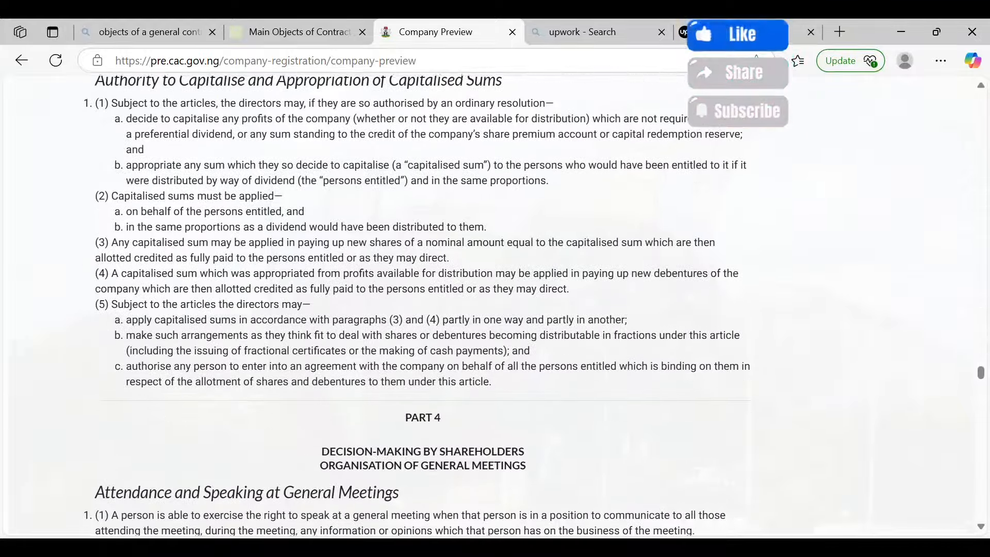
pyautogui.scroll(-20, 412, 309)
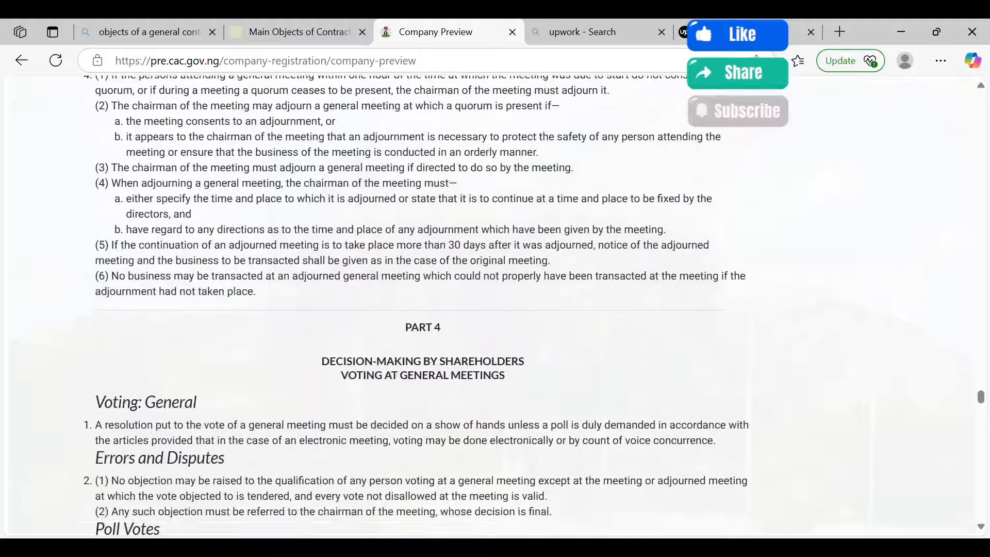
pyautogui.scroll(-20, 413, 309)
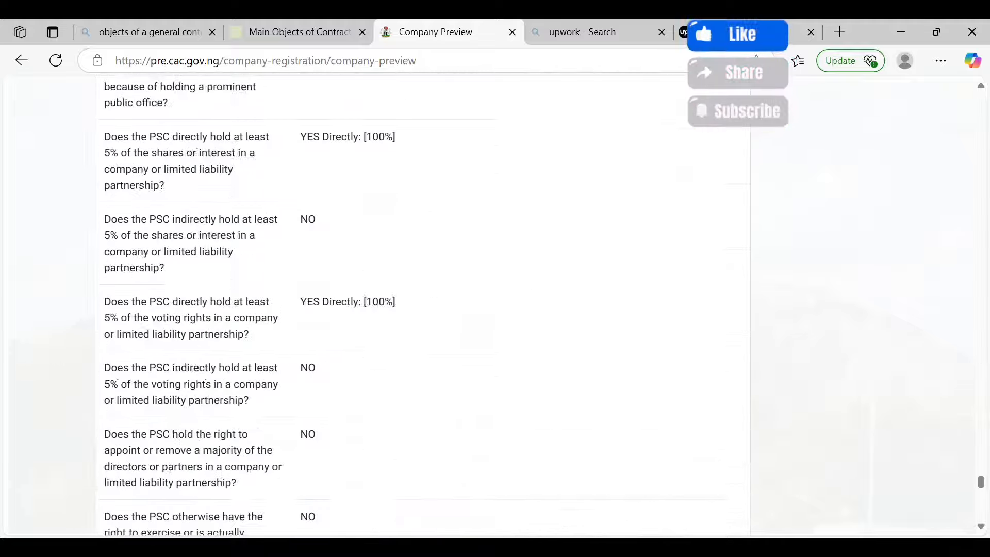
pyautogui.scroll(-10, 412, 310)
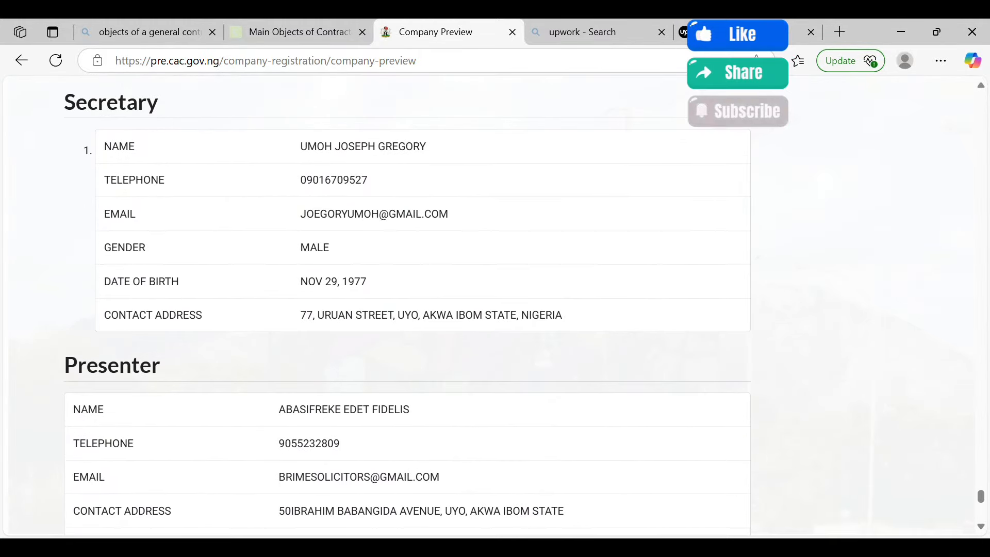
pyautogui.scroll(-6, 408, 304)
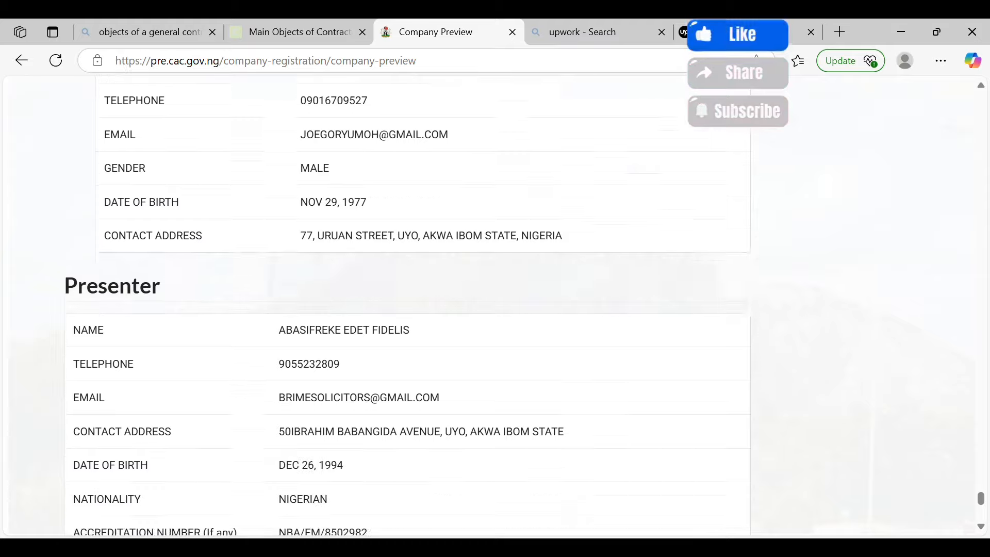
pyautogui.scroll(-3, 408, 304)
# Proceed from the company preview to payment, generating the Remita RRR for the ₦10,000.00 filing fee
pyautogui.click(676, 194)
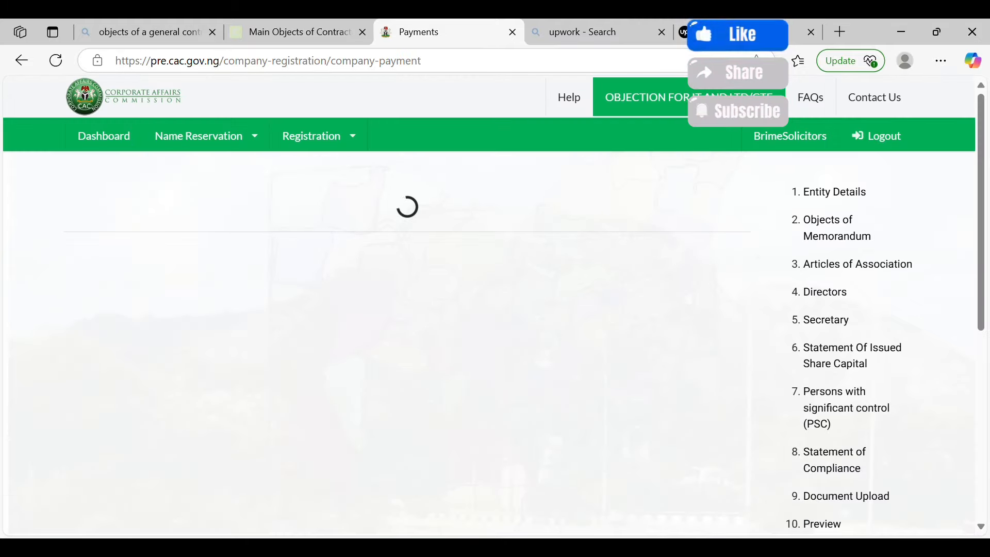
pyautogui.scroll(-3, 495, 306)
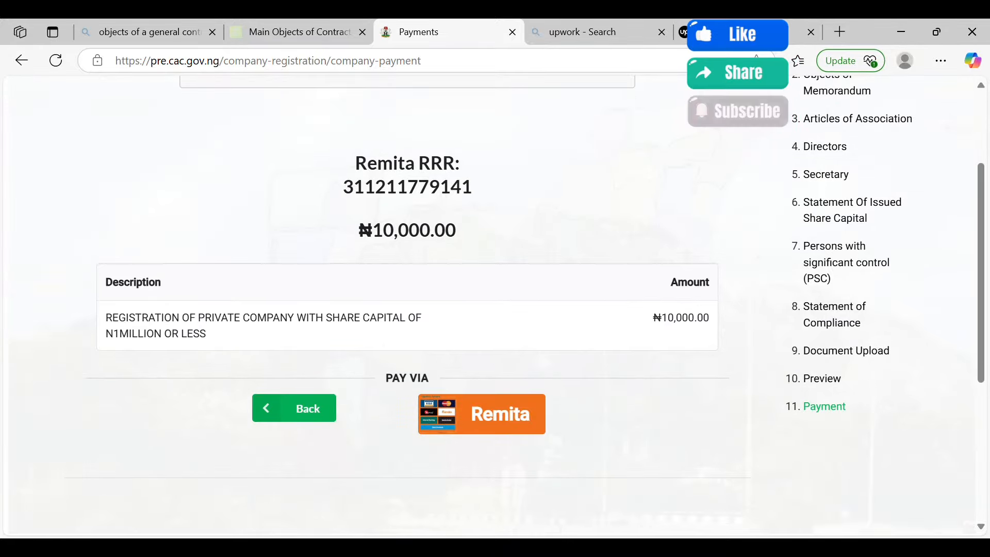
pyautogui.scroll(1, 407, 305)
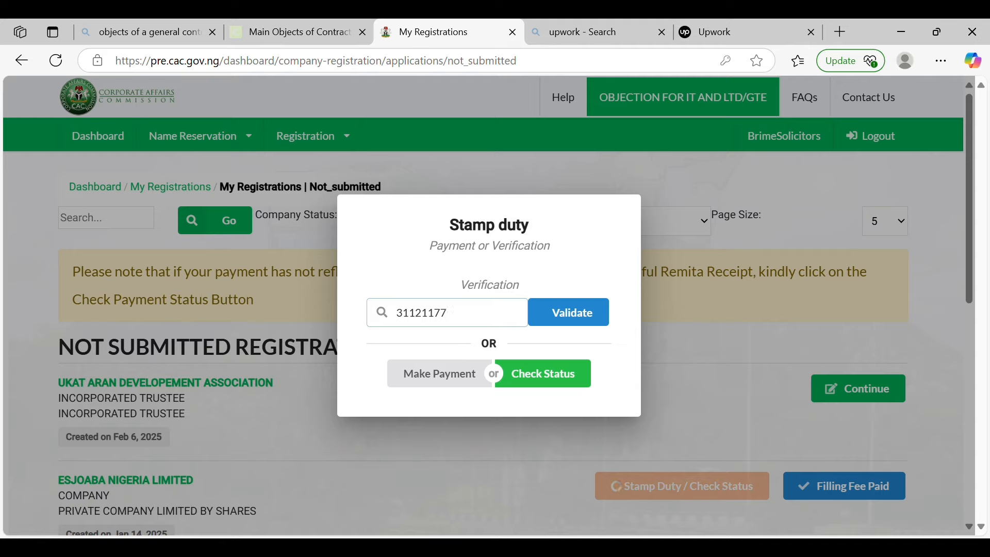
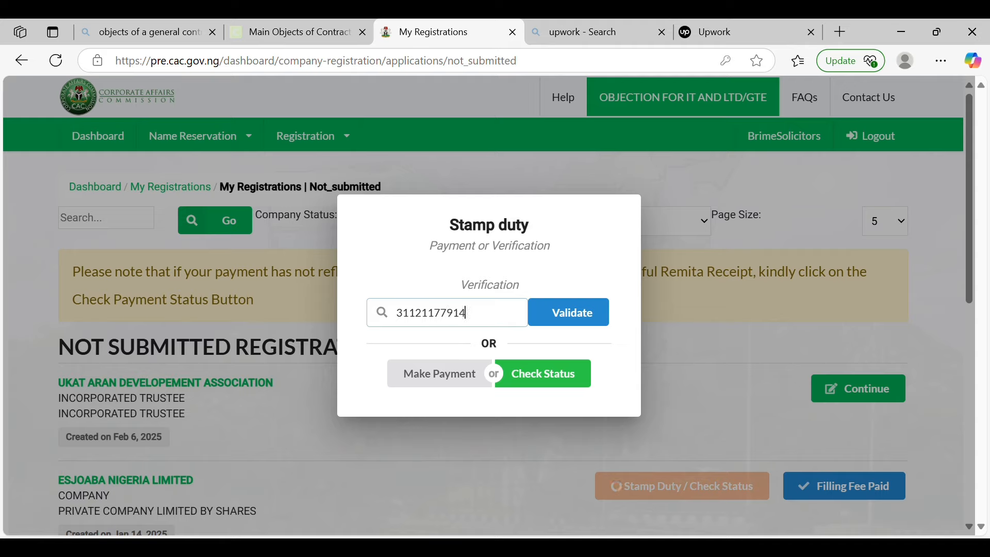